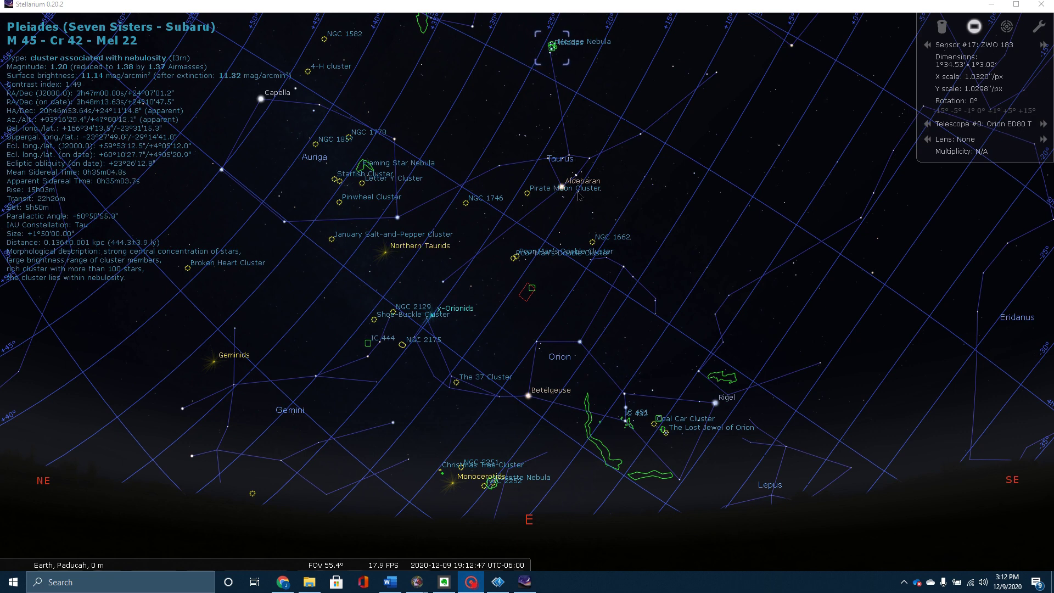
- Pan the sky north of Taurus and centre the view on the selected Pleiades
{"action": "left_click_drag", "start_coordinate": [579, 195], "coordinate": [569, 340]}
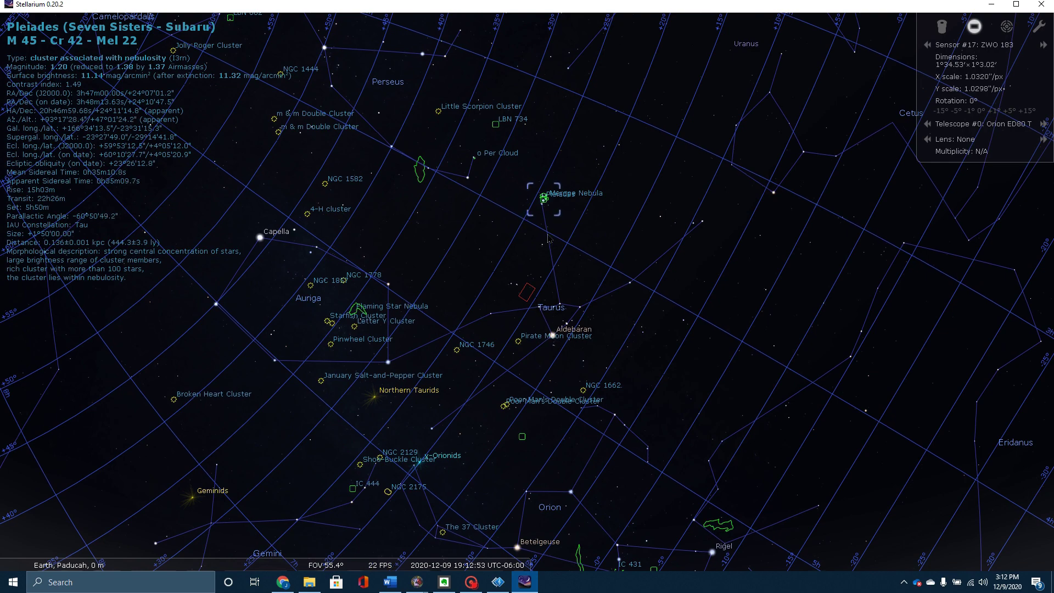
{"action": "left_click_drag", "start_coordinate": [547, 238], "coordinate": [547, 303]}
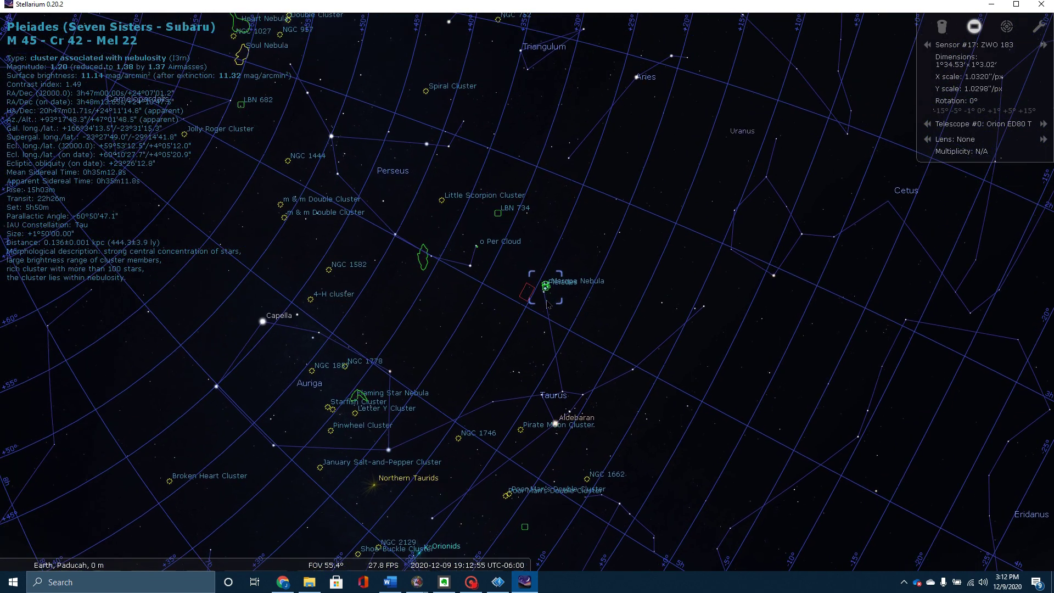
{"action": "key", "text": "space"}
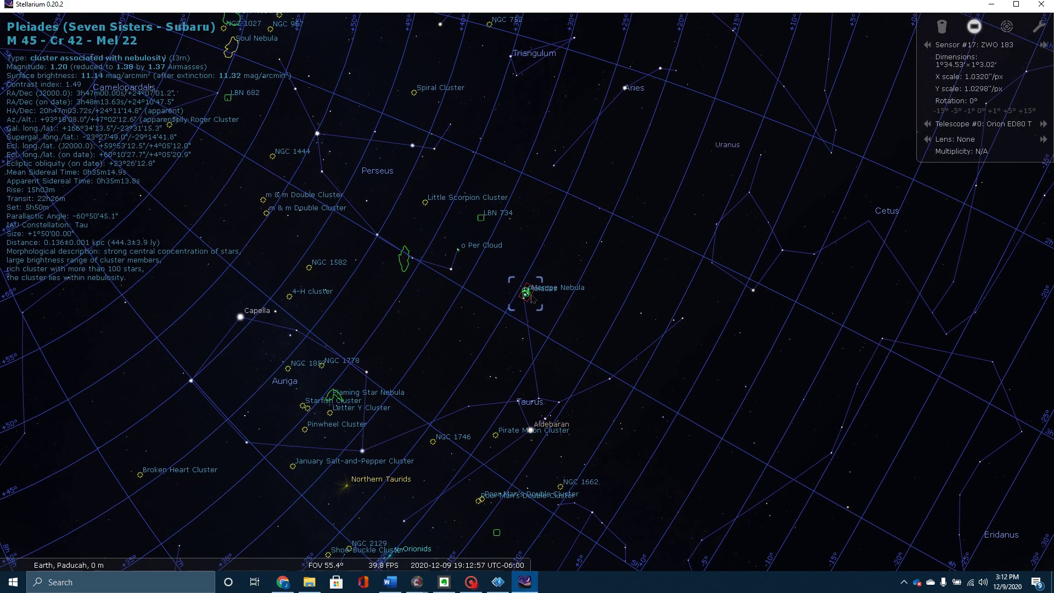
- Zoom from a 55.4° to a 3.85° field of view so the Pleiades fill the ZWO 183 frame
{"action": "scroll", "coordinate": [531, 302], "scroll_direction": "up", "scroll_amount": 5}
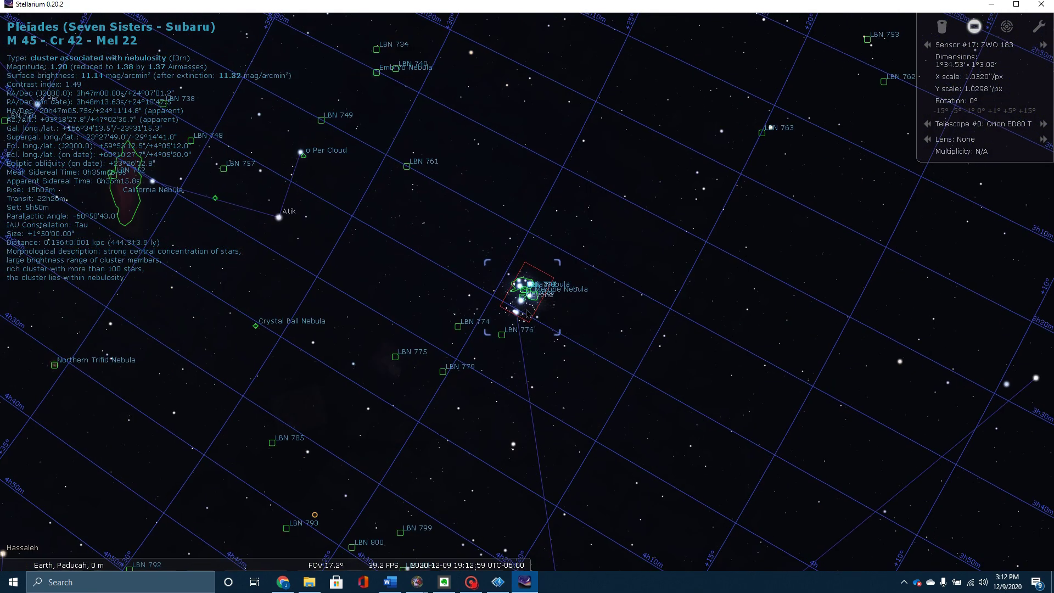
{"action": "scroll", "coordinate": [526, 314], "scroll_direction": "up", "scroll_amount": 2}
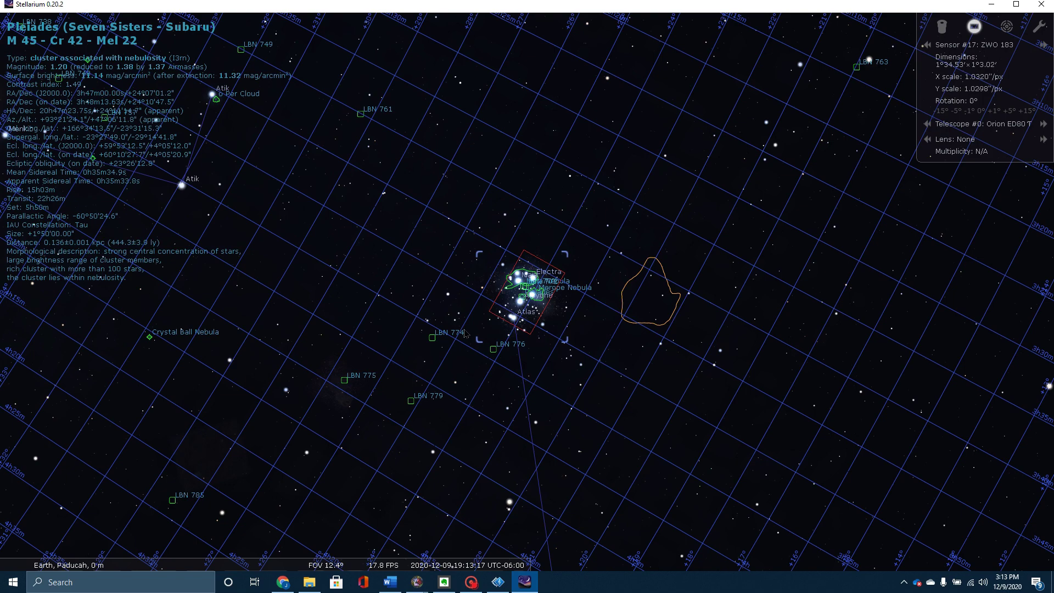
{"action": "scroll", "coordinate": [515, 363], "scroll_direction": "up", "scroll_amount": 5}
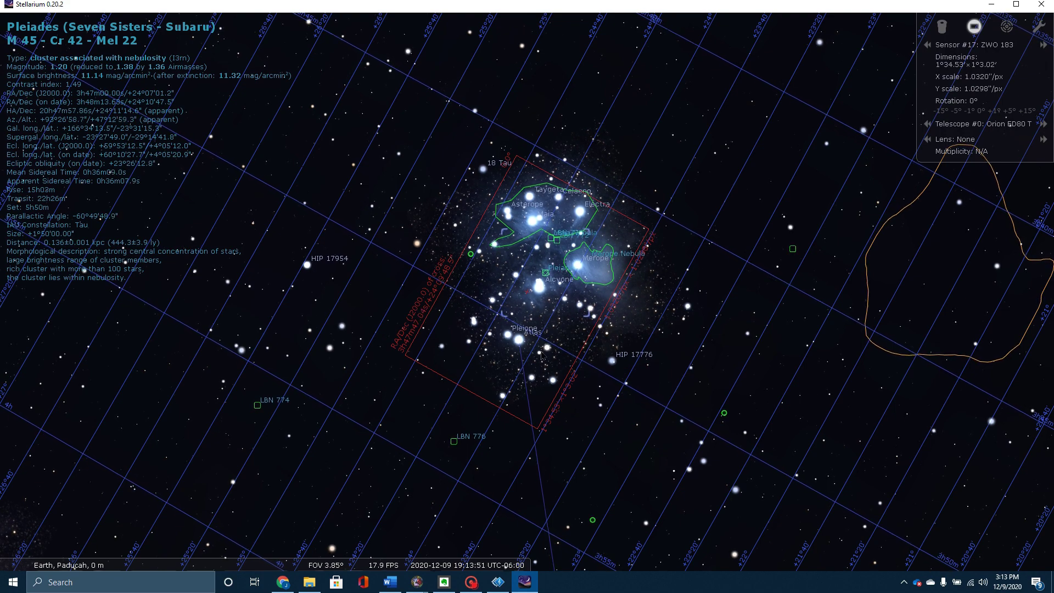
- Zoom to a 2.33° field of view and nudge the Pleiades and Merope Nebula inside the sensor frame
{"action": "scroll", "coordinate": [541, 355], "scroll_direction": "up", "scroll_amount": 2}
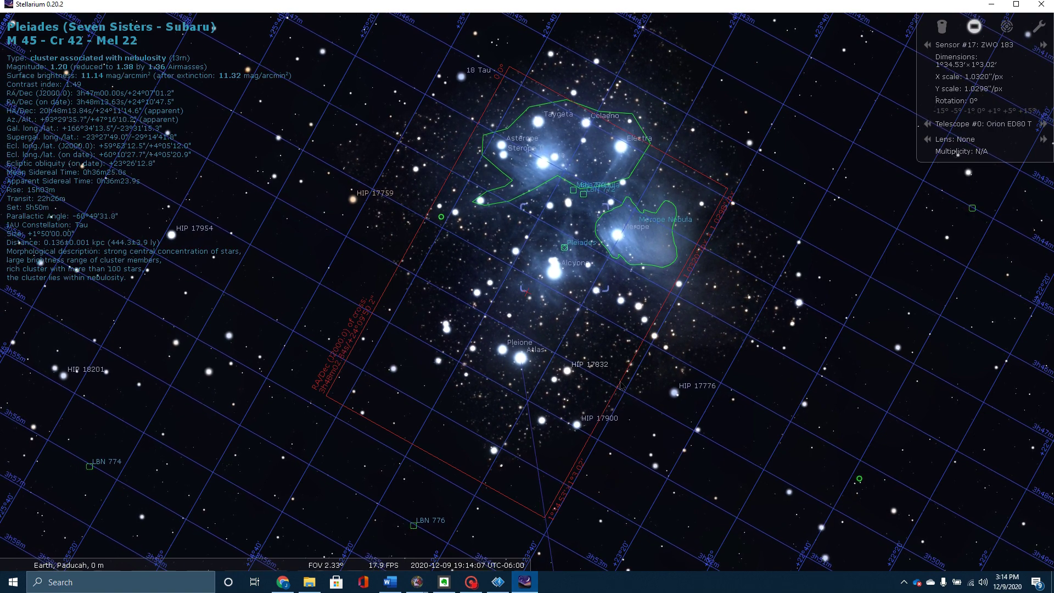
{"action": "left_click_drag", "start_coordinate": [600, 369], "coordinate": [587, 399]}
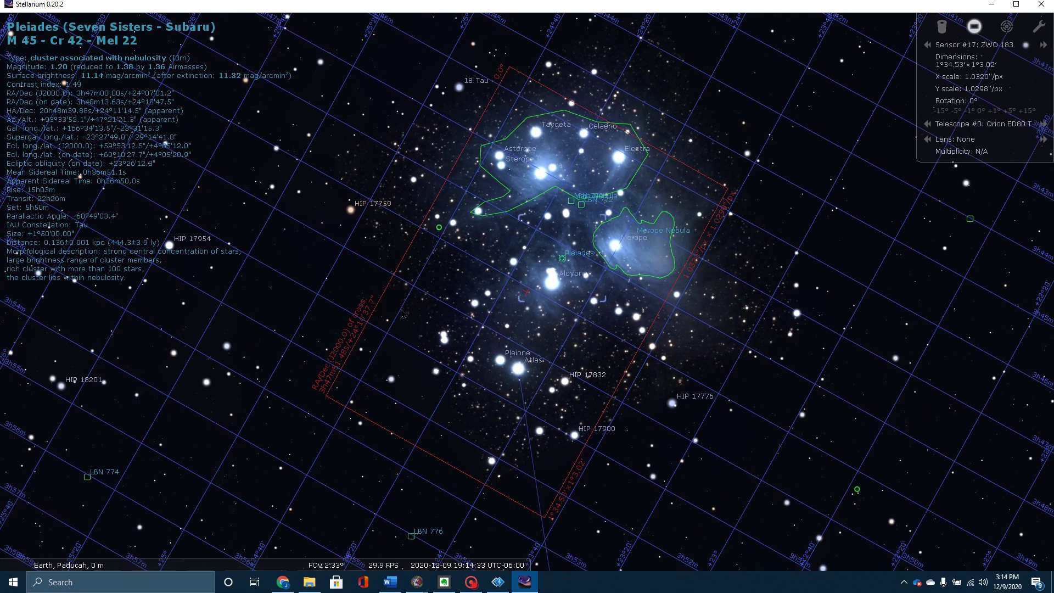
{"action": "left_click_drag", "start_coordinate": [432, 303], "coordinate": [417, 317]}
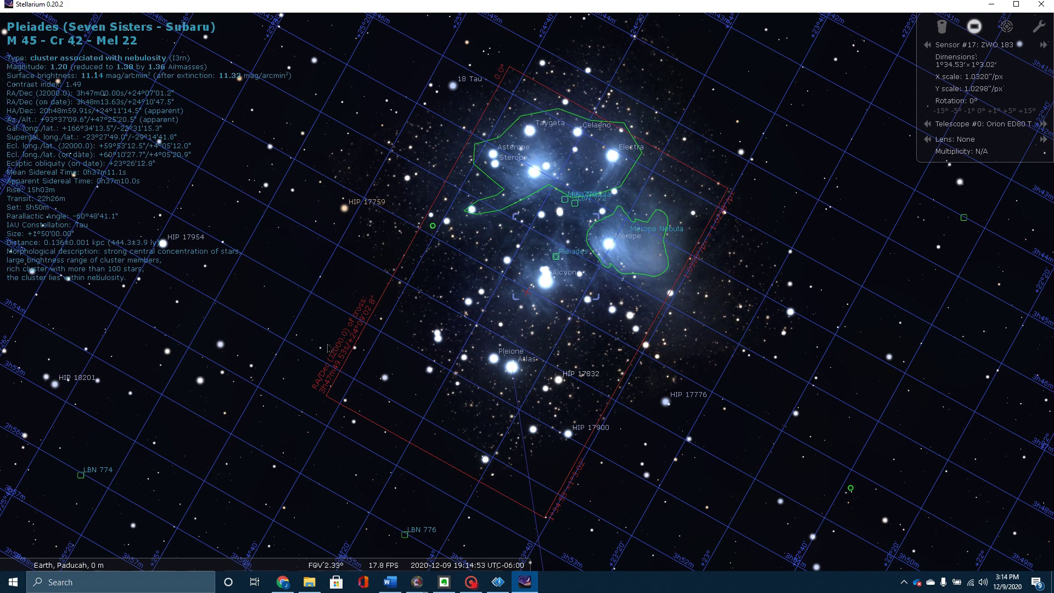
{"action": "mouse_move", "coordinate": [5, 549]}
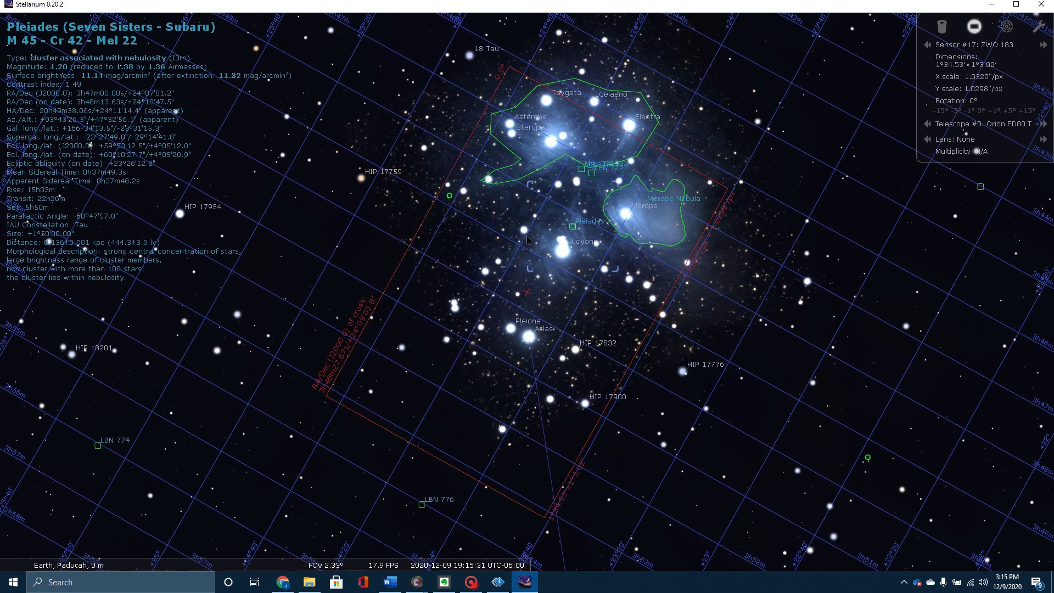
- Offset the Pleiades down and left to a new panel position in the red sensor frame
{"action": "left_click_drag", "start_coordinate": [527, 240], "coordinate": [507, 281]}
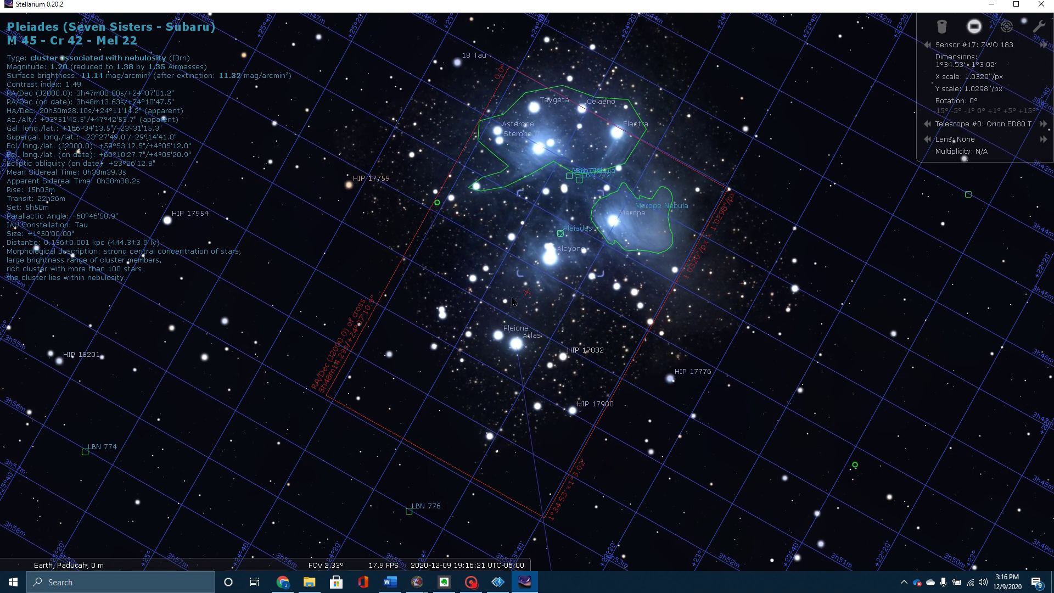
- Recentre the Pleiades and zoom back out to a 3.85° field of view
{"action": "key", "text": "space"}
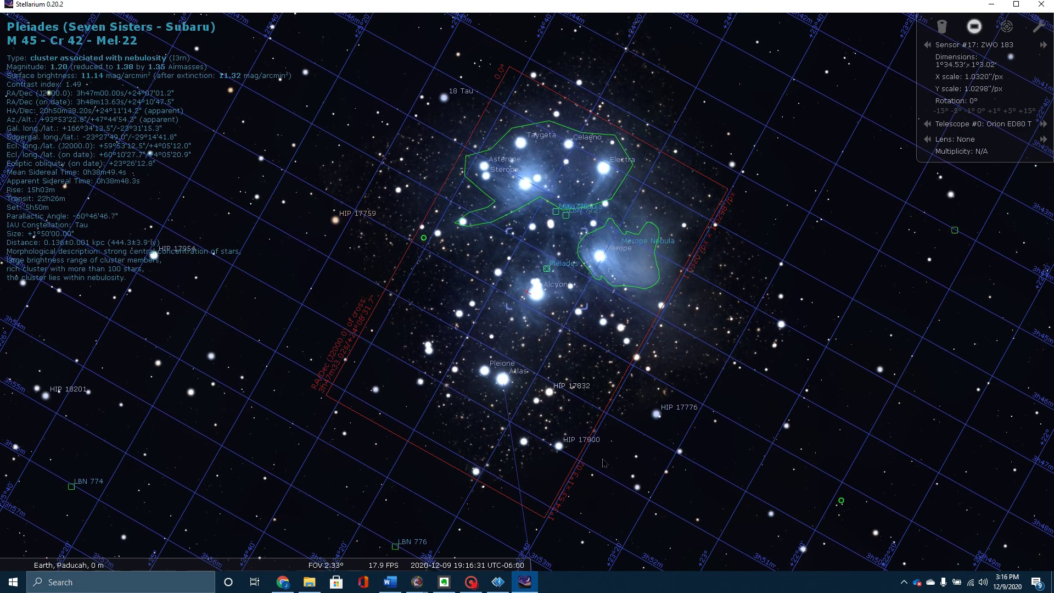
{"action": "scroll", "coordinate": [486, 317], "scroll_direction": "up", "scroll_amount": 1}
{"action": "scroll", "coordinate": [485, 317], "scroll_direction": "down", "scroll_amount": 4}
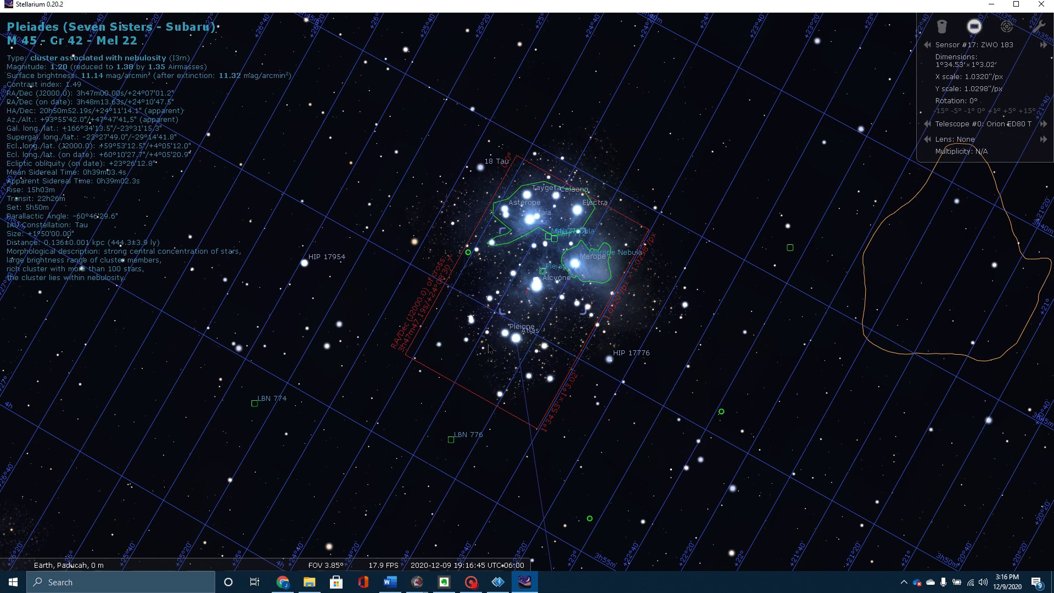
{"action": "mouse_move", "coordinate": [29, 425]}
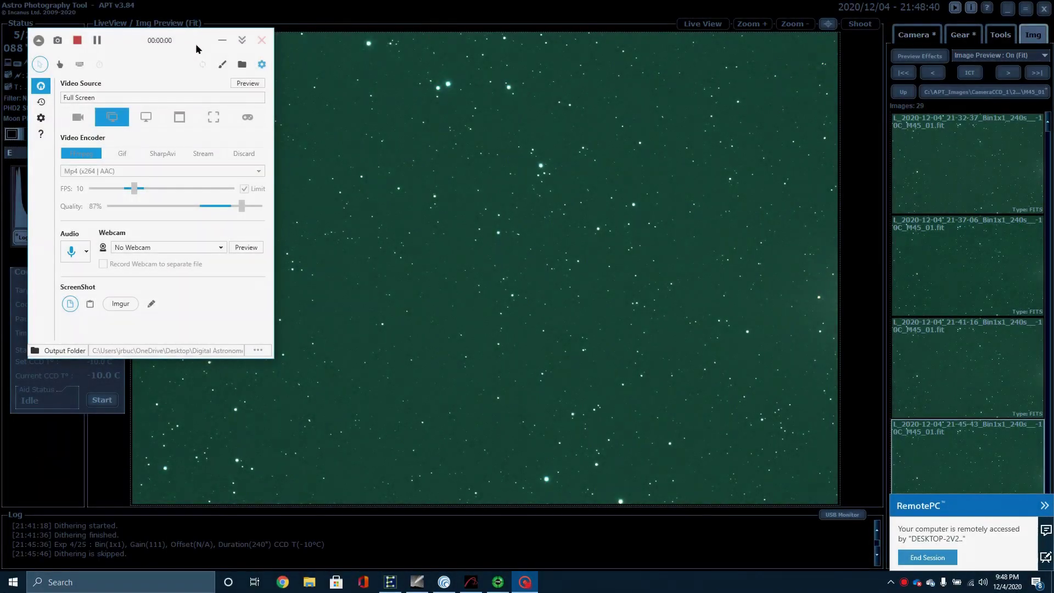
- Minimize the Captura recorder to uncover APT's M45 preview with histogram and cooling readouts
{"action": "left_click", "coordinate": [222, 40]}
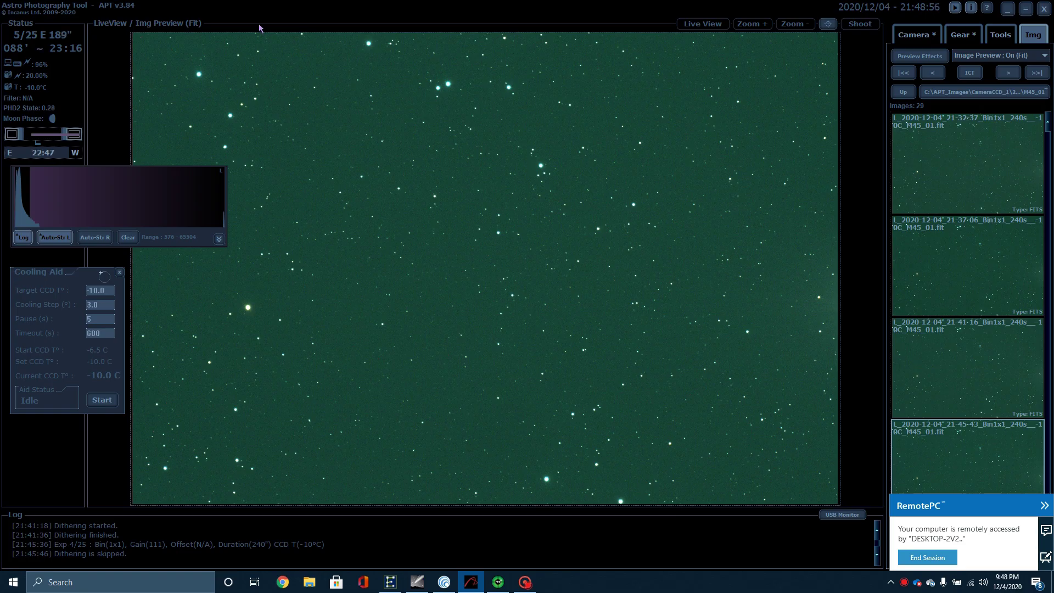
{"action": "mouse_move", "coordinate": [30, 44]}
- Look over the Cartes du Ciel mosaic chart, then return to Astro Photography Tool's M45 preview
{"action": "left_click", "coordinate": [416, 584]}
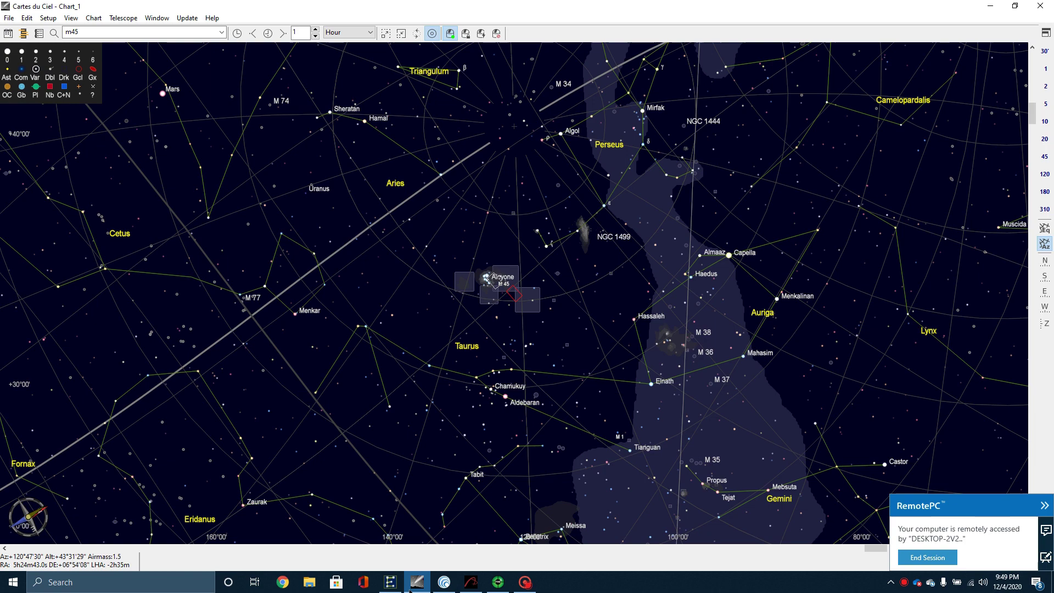
{"action": "scroll", "coordinate": [489, 298], "scroll_direction": "up", "scroll_amount": 4}
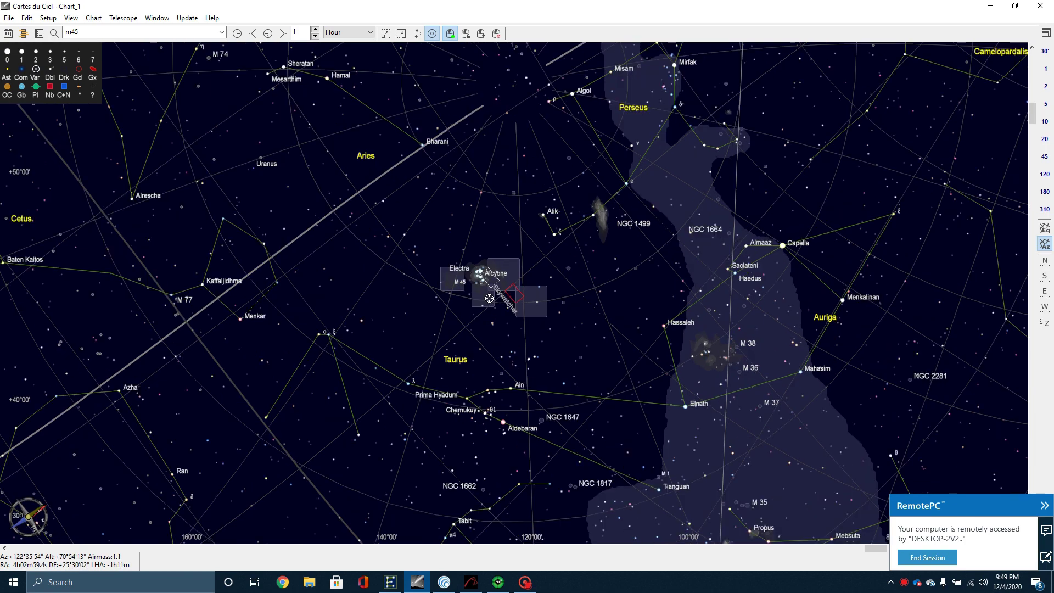
{"action": "scroll", "coordinate": [489, 298], "scroll_direction": "up", "scroll_amount": 1}
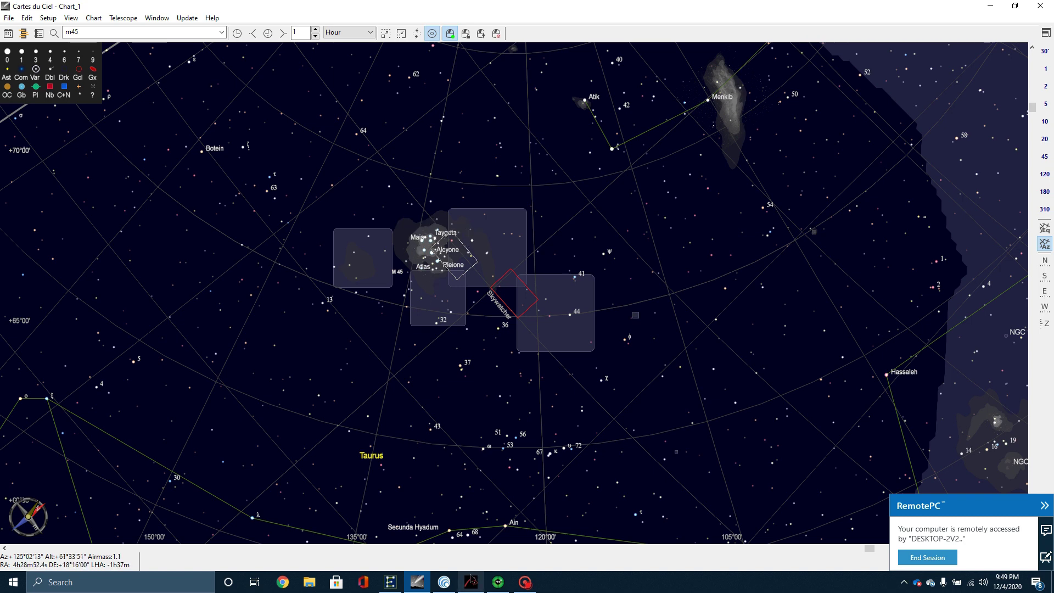
{"action": "left_click", "coordinate": [471, 581]}
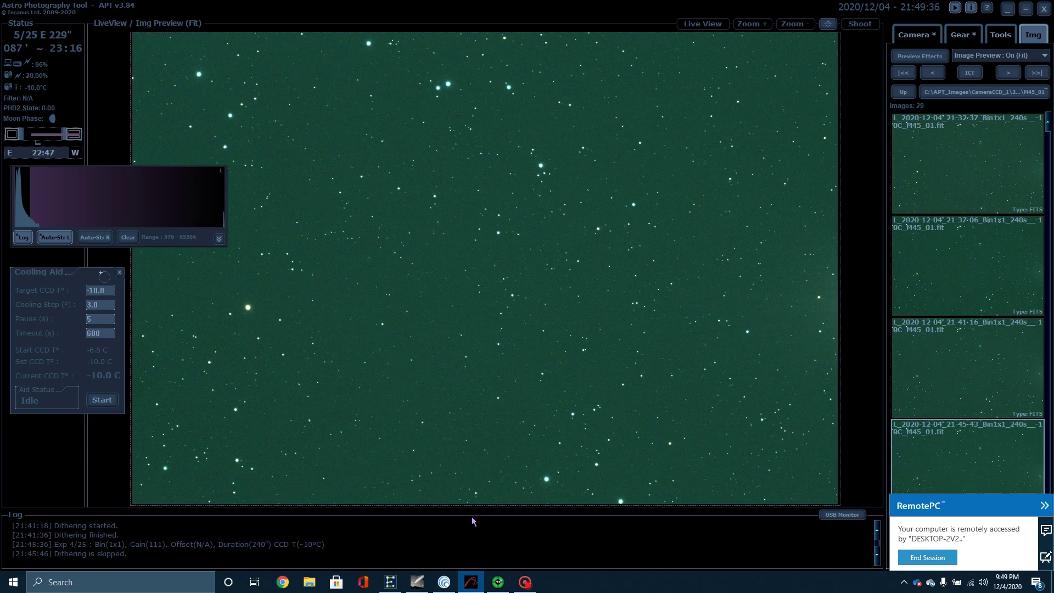
- Let exposure 5/25 of panel M45_01 finish, then bring up the Screen Recorder Pro controls
{"action": "mouse_move", "coordinate": [524, 584]}
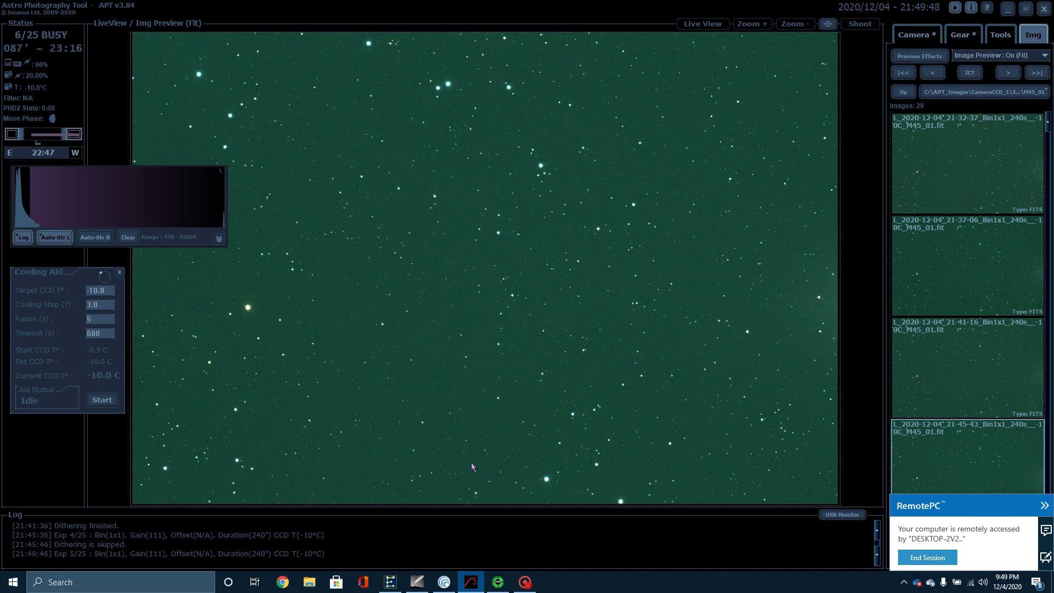
{"action": "mouse_move", "coordinate": [525, 585]}
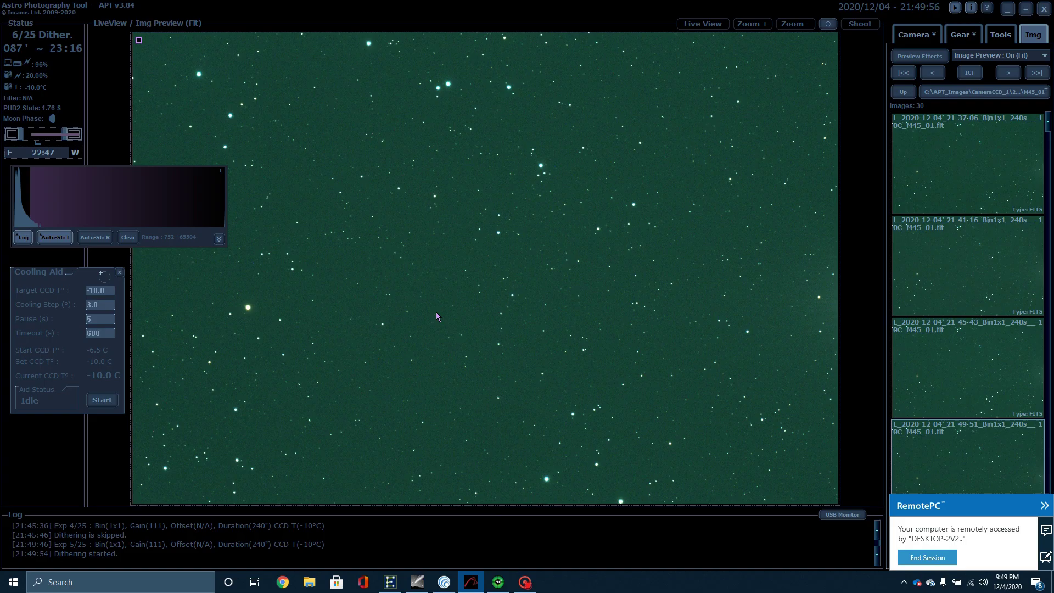
{"action": "left_click", "coordinate": [525, 582]}
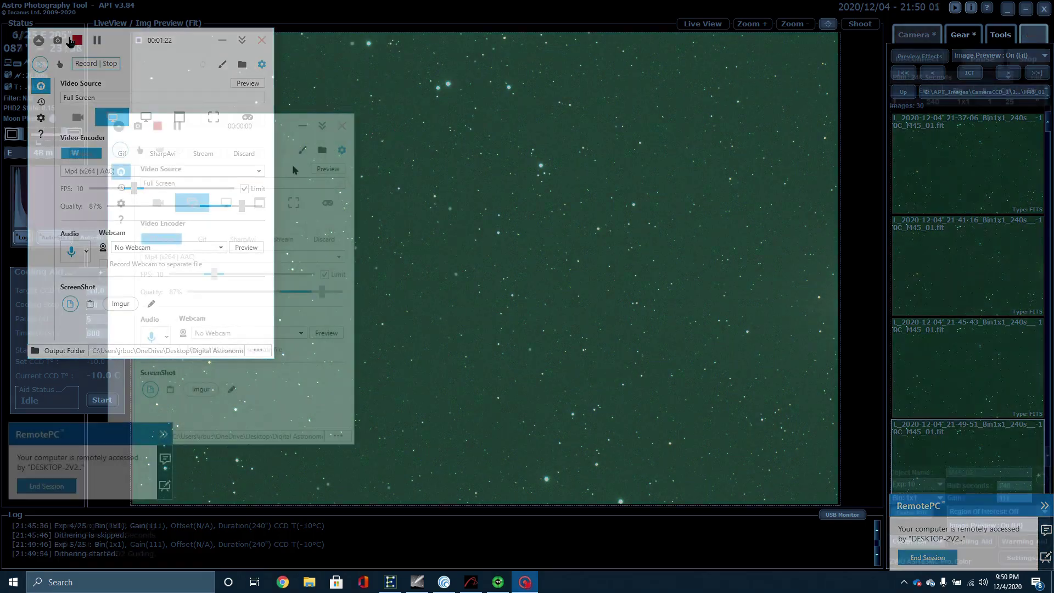
- Hide the screen recorder and switch to the Cartes du Ciel M45 mosaic chart
{"action": "left_click", "coordinate": [305, 126]}
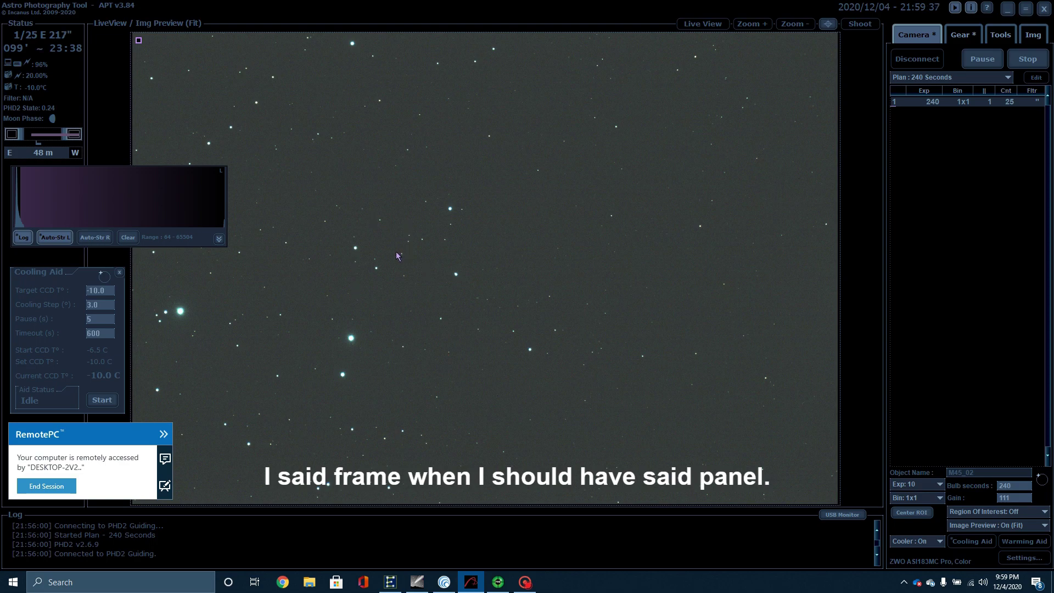
{"action": "left_click", "coordinate": [418, 583]}
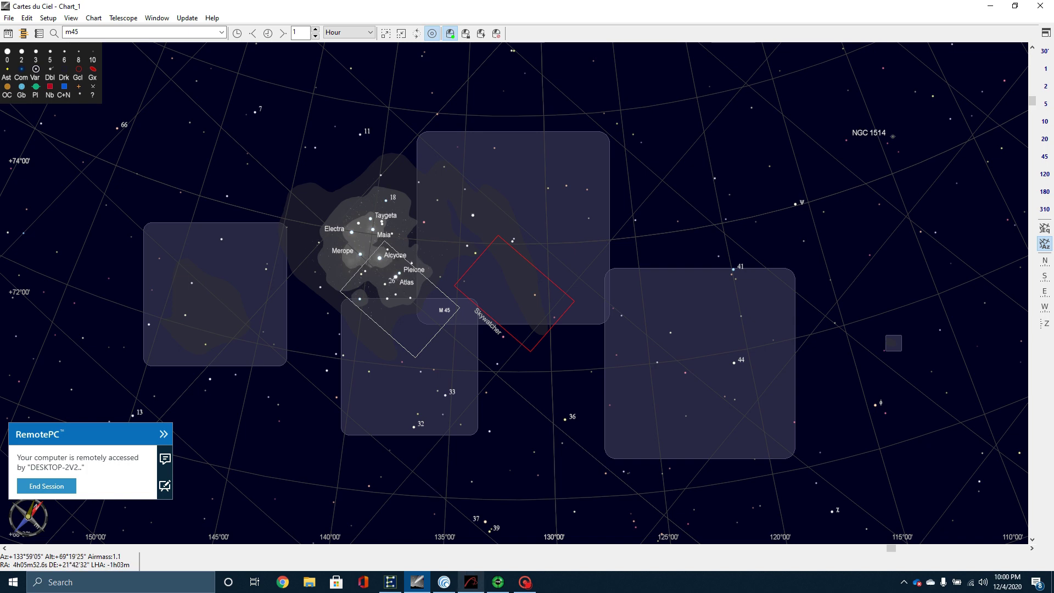
- Return to Astro Photography Tool and browse the captured M45_02 frames in the Img tab
{"action": "left_click", "coordinate": [470, 583]}
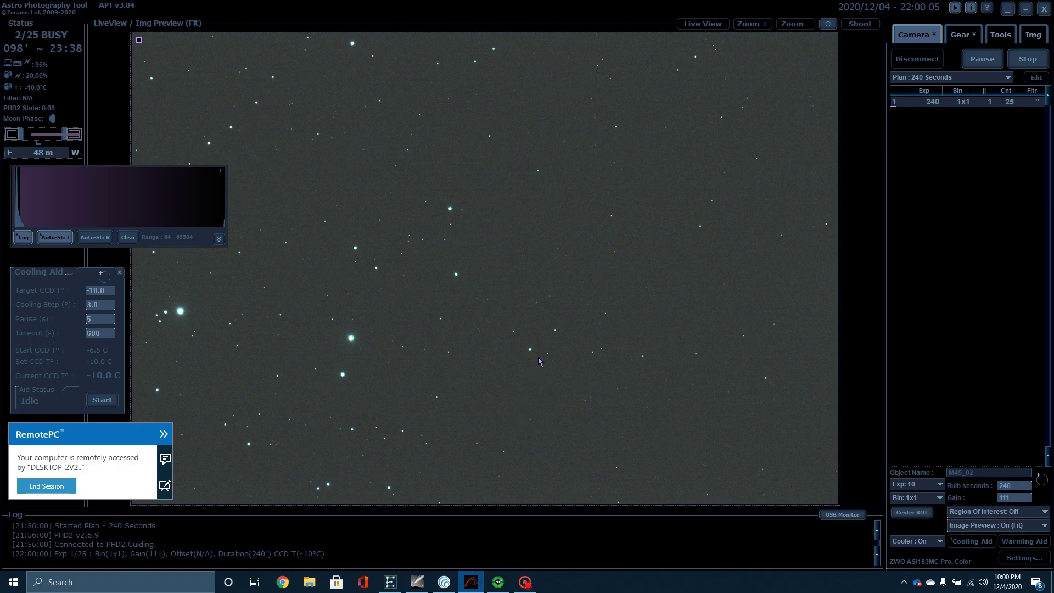
{"action": "left_click", "coordinate": [1033, 36]}
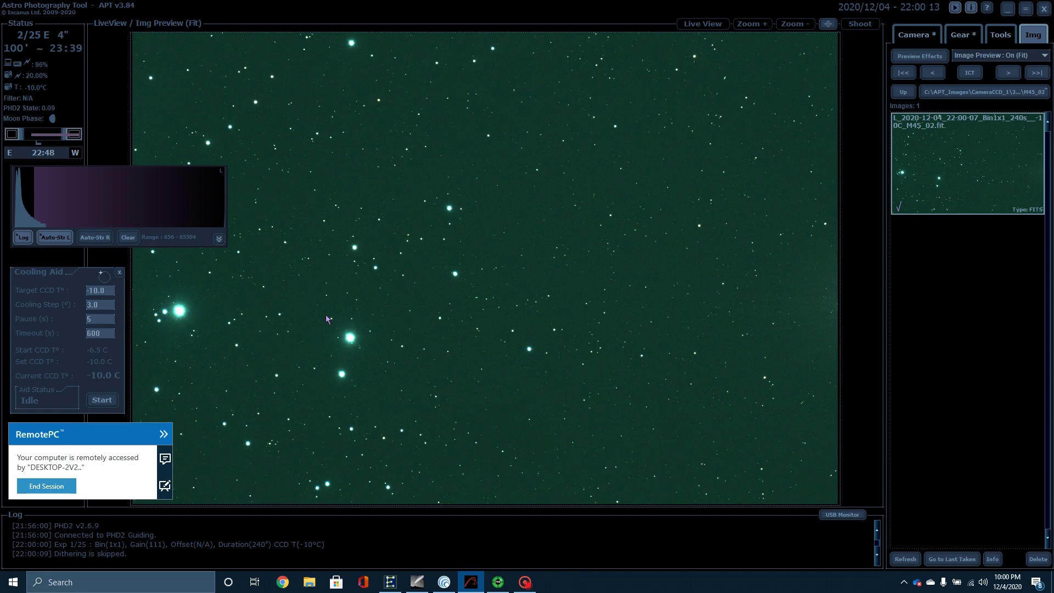
- Inspect the M45_02 stars in the Magnifier at the image centre, then restore the screen recorder
{"action": "left_click", "coordinate": [1000, 36]}
{"action": "left_click", "coordinate": [986, 76]}
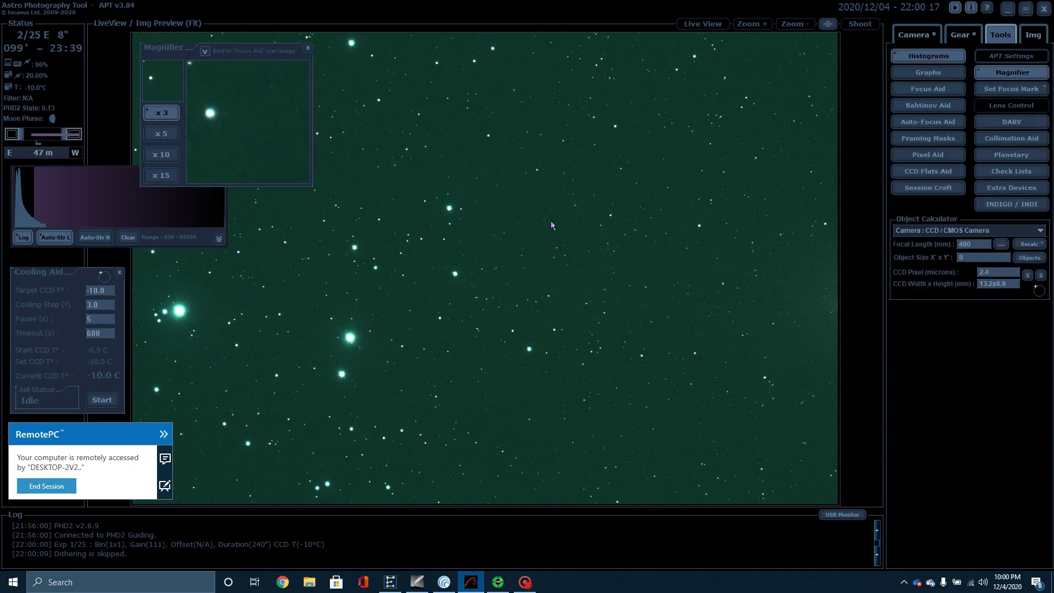
{"action": "left_click_drag", "start_coordinate": [231, 44], "coordinate": [542, 338]}
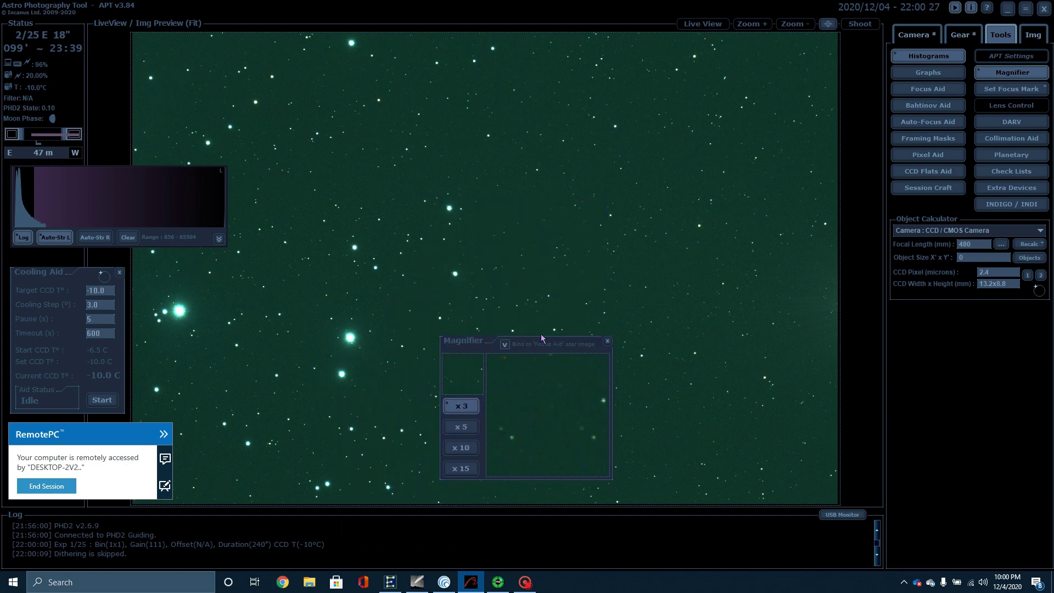
{"action": "left_click", "coordinate": [608, 341]}
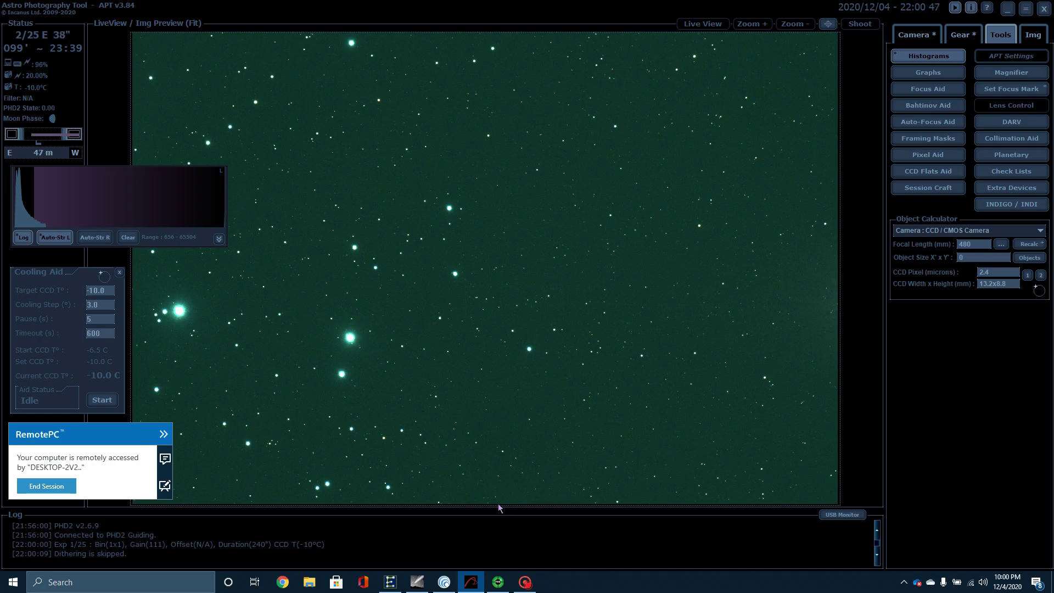
{"action": "left_click", "coordinate": [526, 584]}
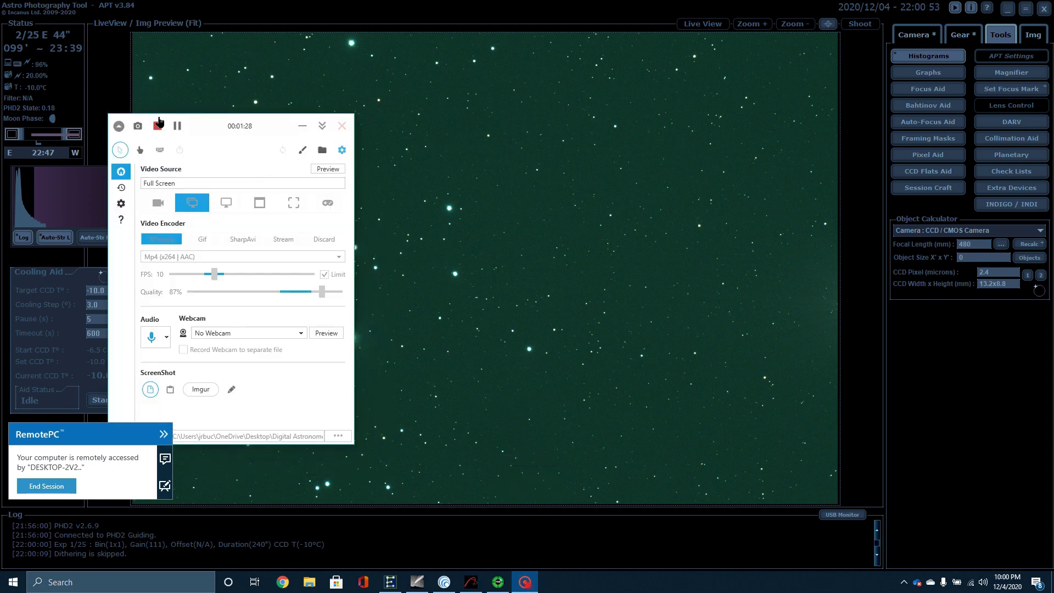
- Stop the recording, review the Pleiades mosaic panels in Cartes du Ciel, and return to APT
{"action": "left_click", "coordinate": [159, 124]}
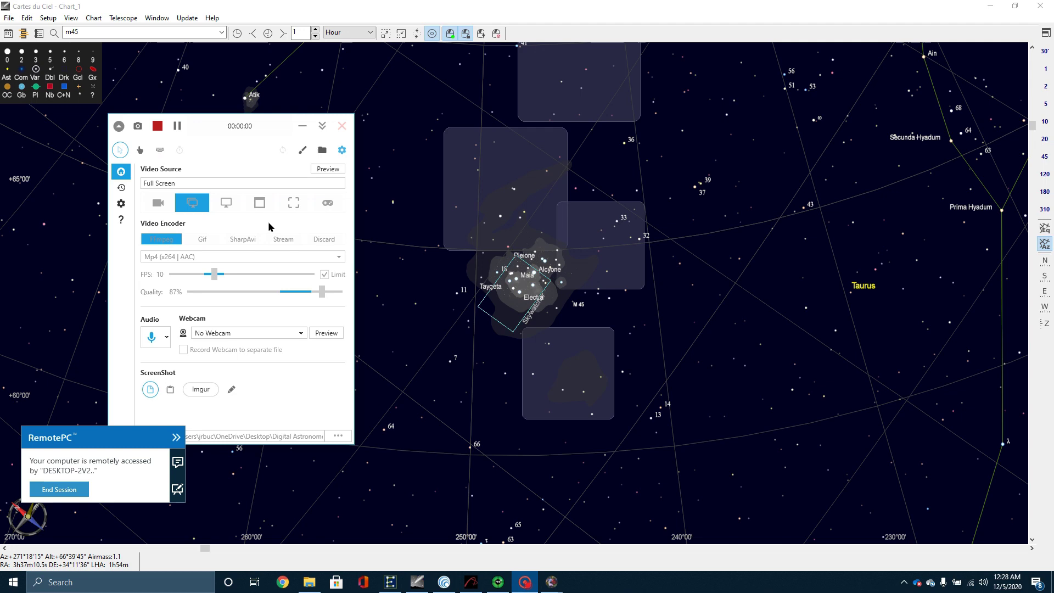
{"action": "left_click", "coordinate": [301, 127]}
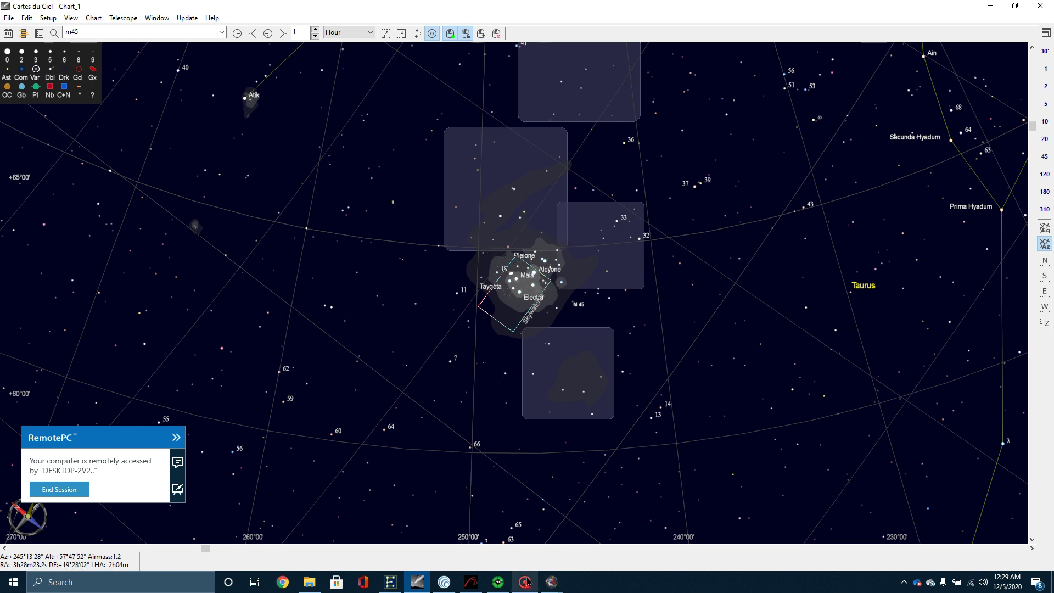
{"action": "left_click", "coordinate": [470, 581]}
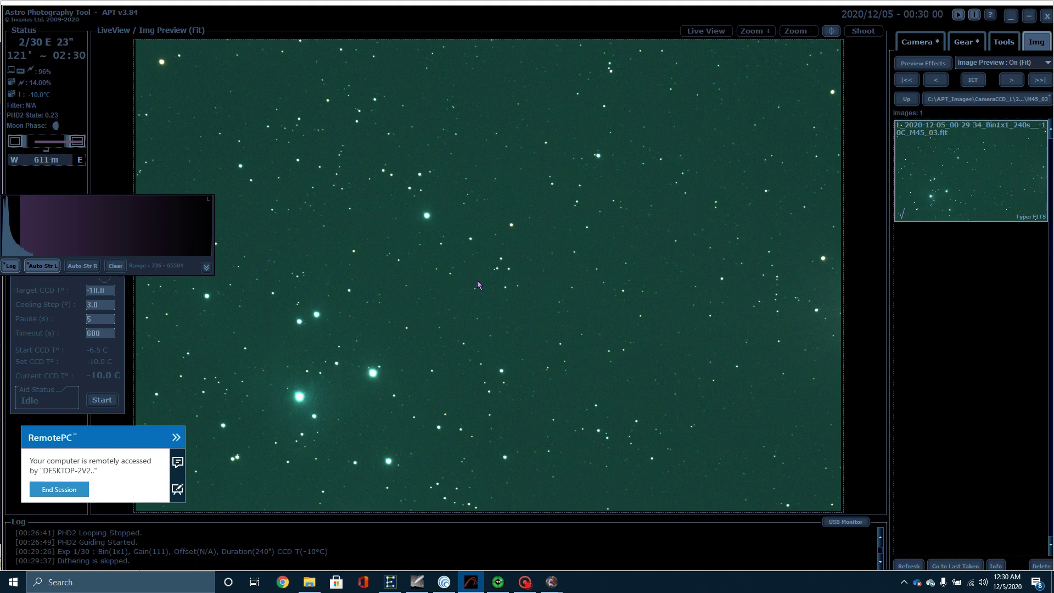
- After M45_03 exposure 1/30 finishes, bring up Screen Recorder Pro
{"action": "left_click", "coordinate": [525, 582]}
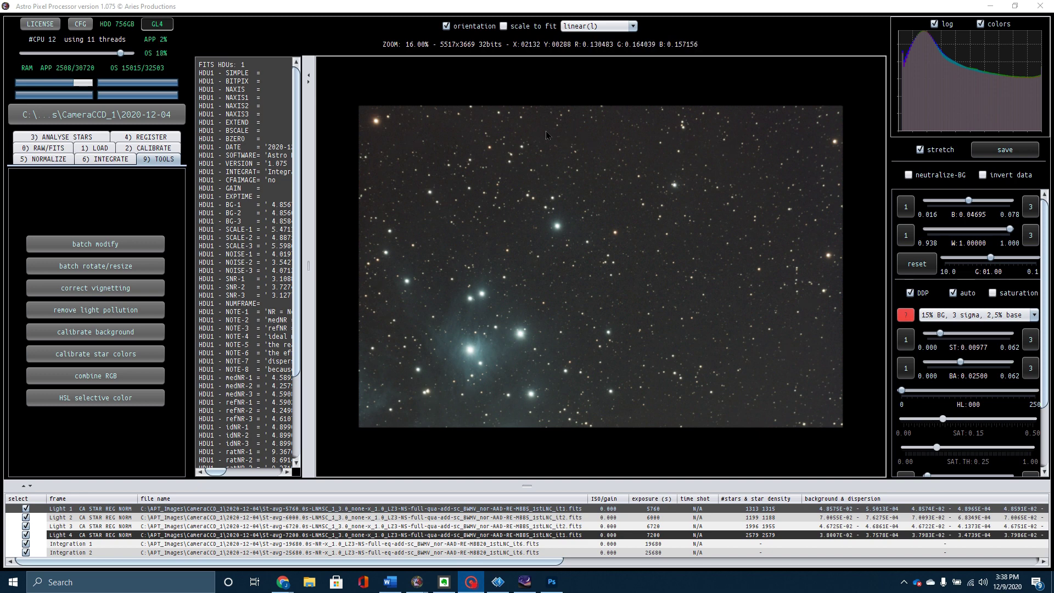
- Show the Light 2 integration's blue nebulosity, then check the mosaic registration settings
{"action": "left_click", "coordinate": [281, 520]}
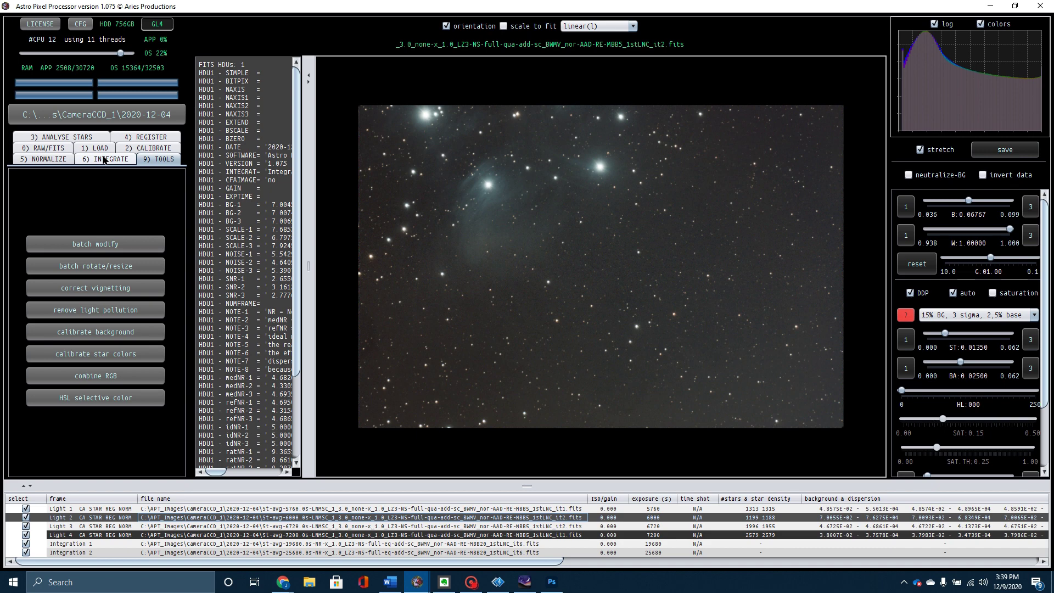
{"action": "left_click", "coordinate": [139, 138]}
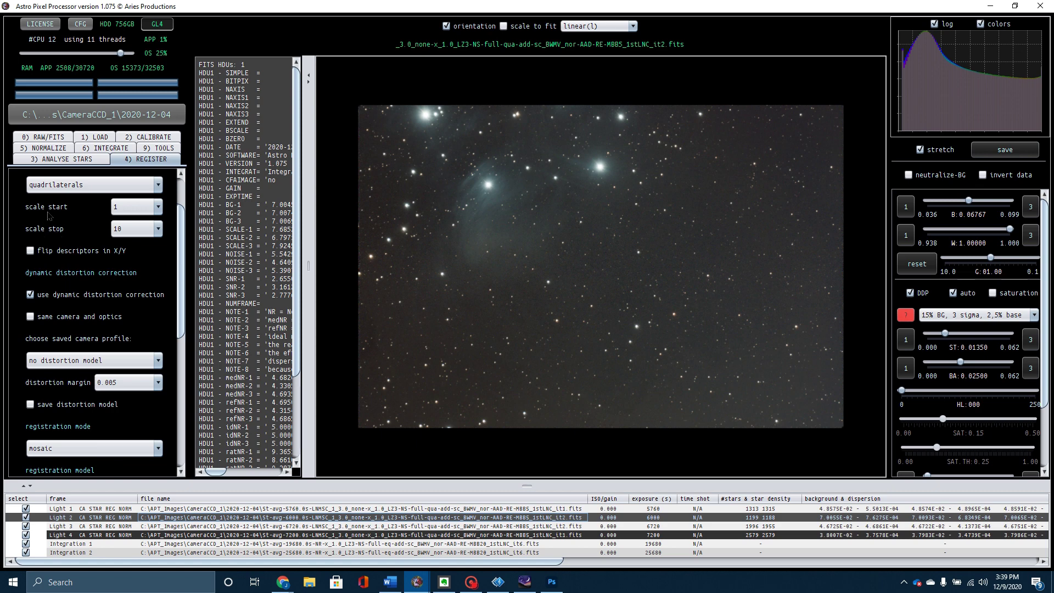
{"action": "scroll", "coordinate": [84, 242], "scroll_direction": "up", "scroll_amount": 1}
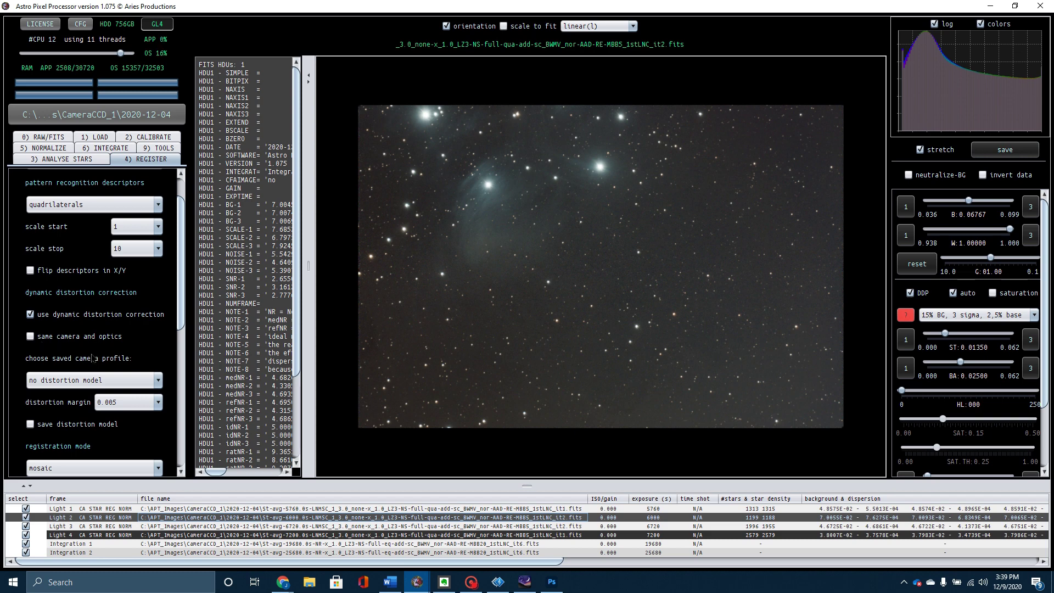
{"action": "scroll", "coordinate": [101, 366], "scroll_direction": "down", "scroll_amount": 1}
{"action": "scroll", "coordinate": [101, 367], "scroll_direction": "down", "scroll_amount": 1}
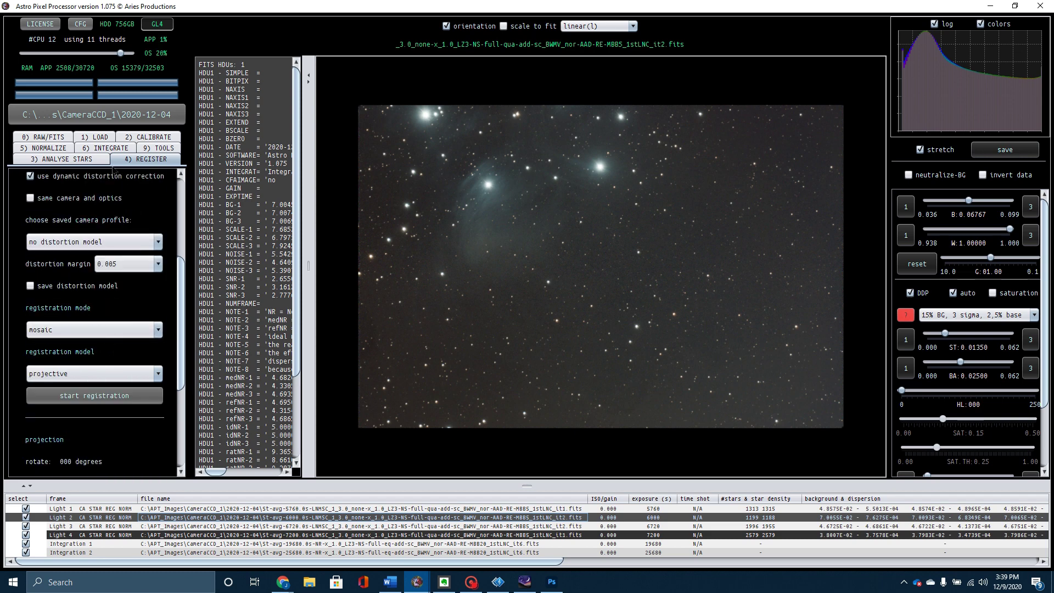
{"action": "left_click", "coordinate": [30, 160]}
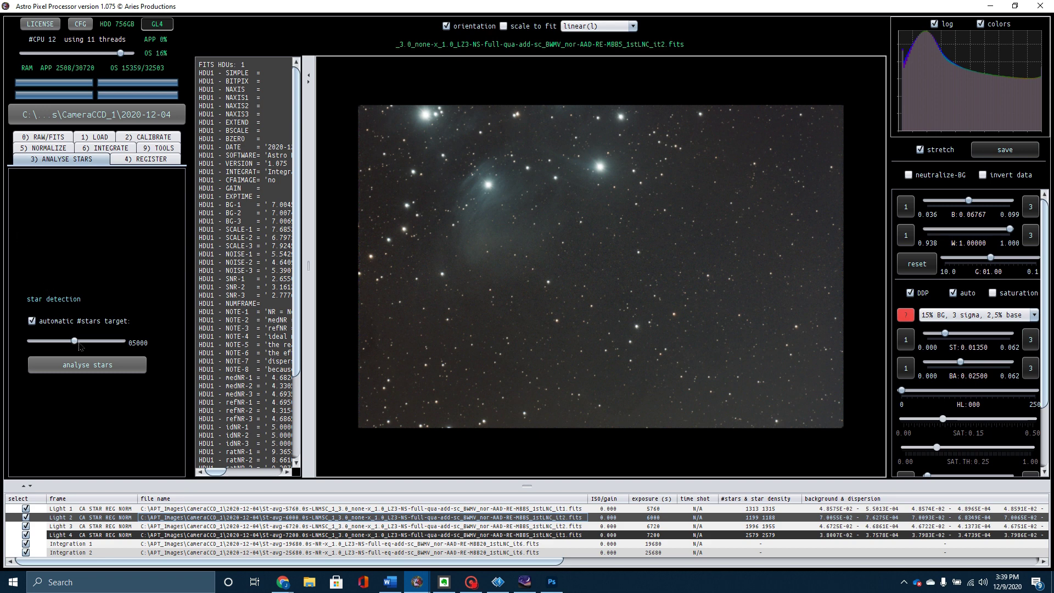
{"action": "left_click", "coordinate": [115, 161]}
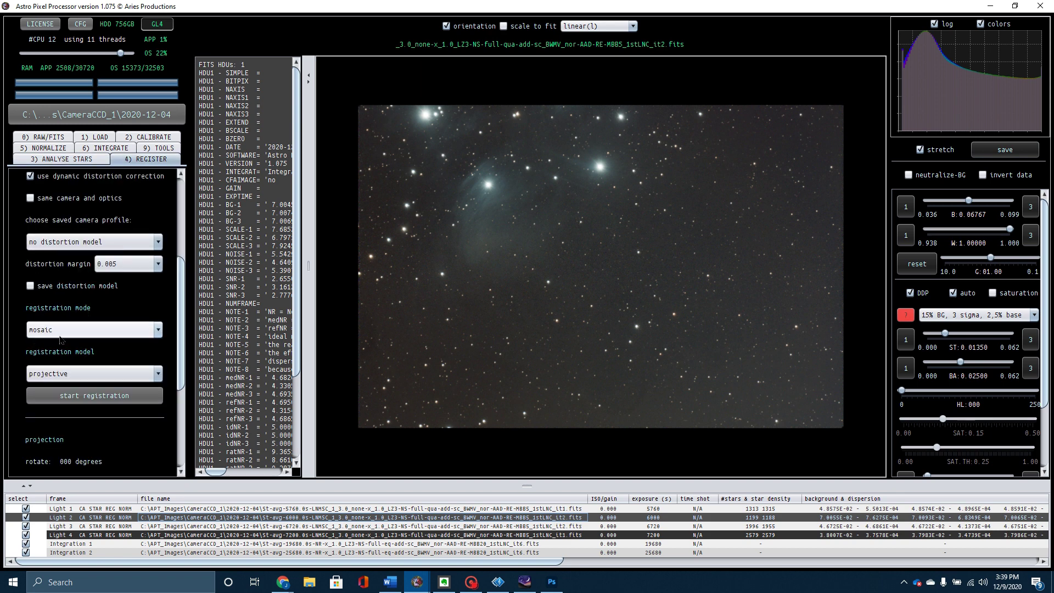
- Review the 6) INTEGRATE settings: weights, LNC, MBB and outlier rejection options
{"action": "left_click", "coordinate": [108, 149]}
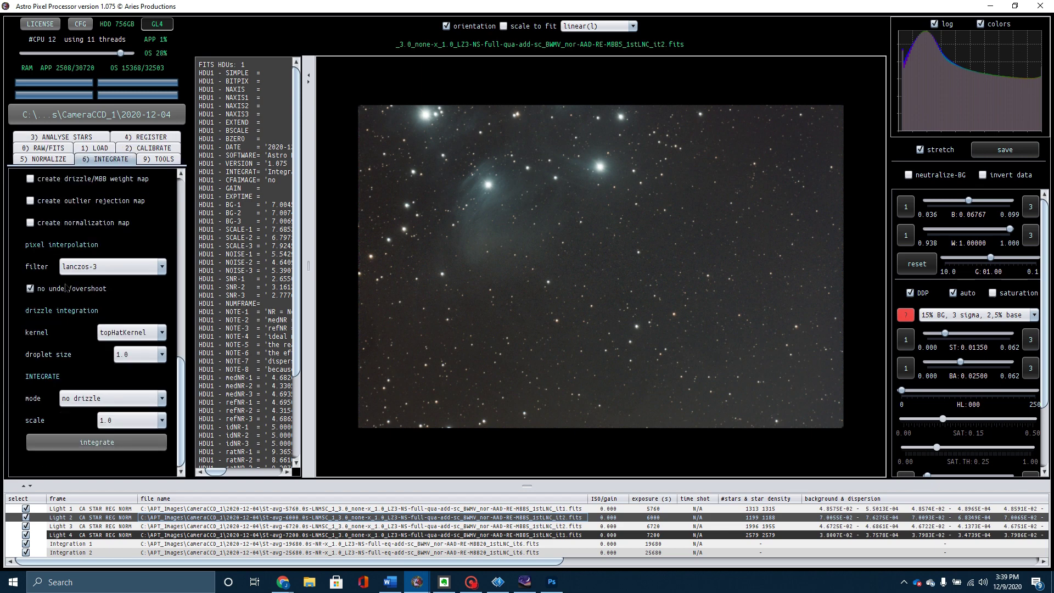
{"action": "scroll", "coordinate": [67, 289], "scroll_direction": "up", "scroll_amount": 4}
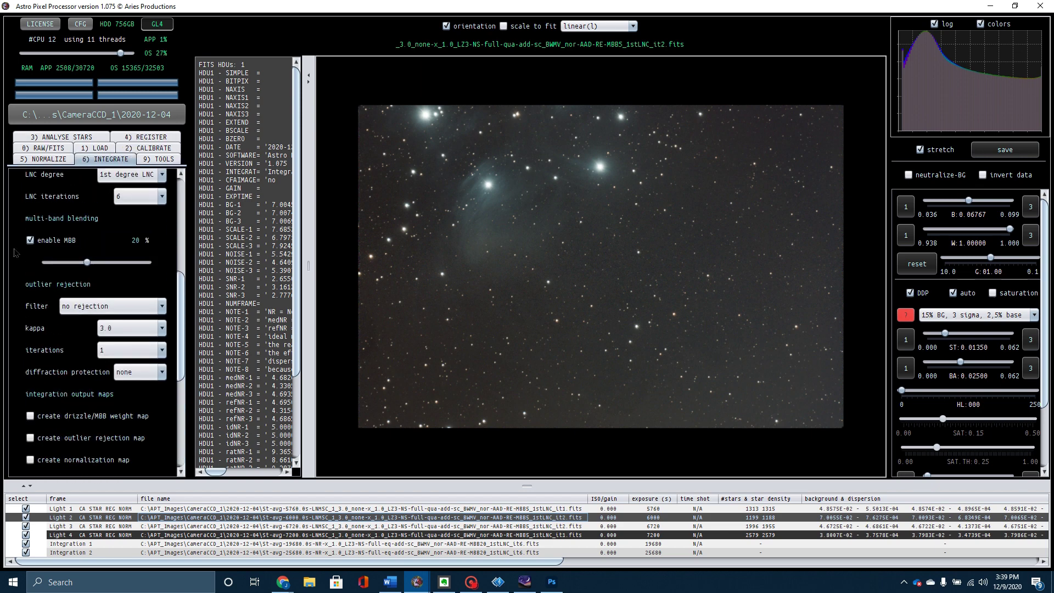
{"action": "scroll", "coordinate": [15, 253], "scroll_direction": "up", "scroll_amount": 5}
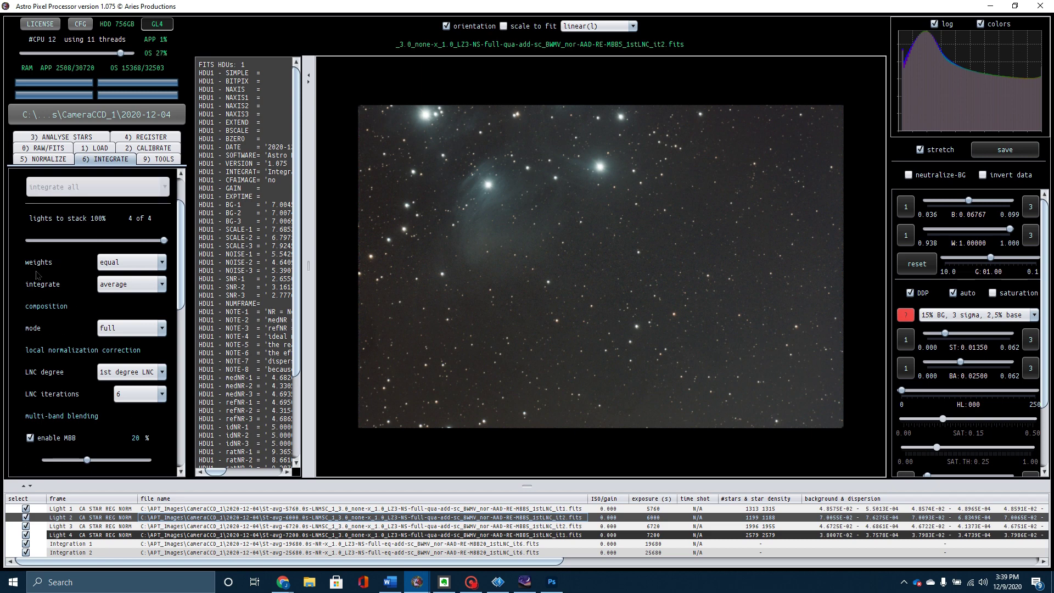
{"action": "scroll", "coordinate": [37, 275], "scroll_direction": "down", "scroll_amount": 2}
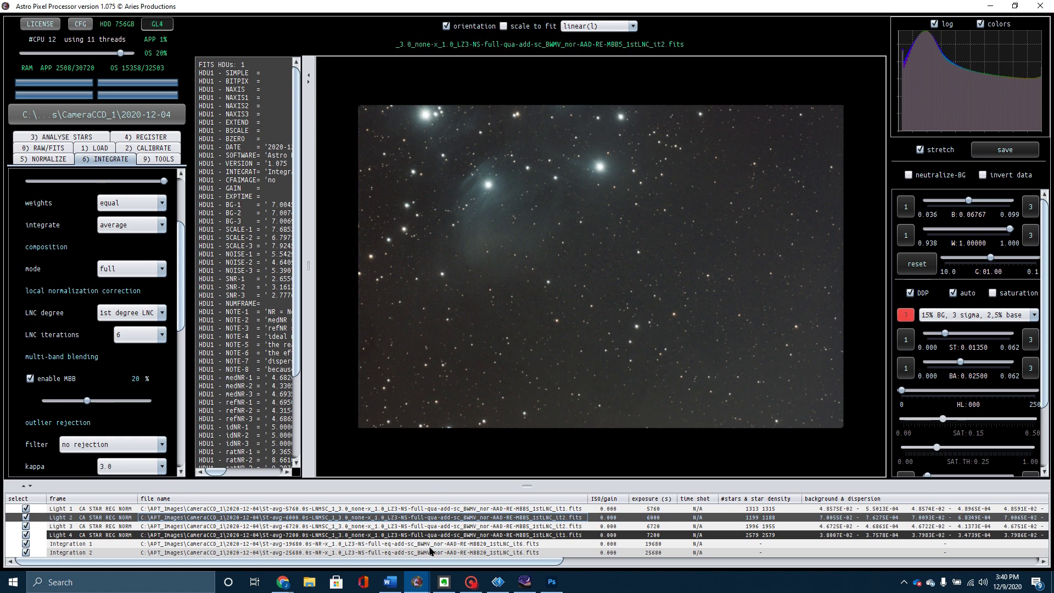
{"action": "scroll", "coordinate": [426, 542], "scroll_direction": "right", "scroll_amount": 5}
- Load the Integration 2 four-panel mosaic into the viewer and show the 9) TOOLS panel
{"action": "left_click", "coordinate": [229, 536]}
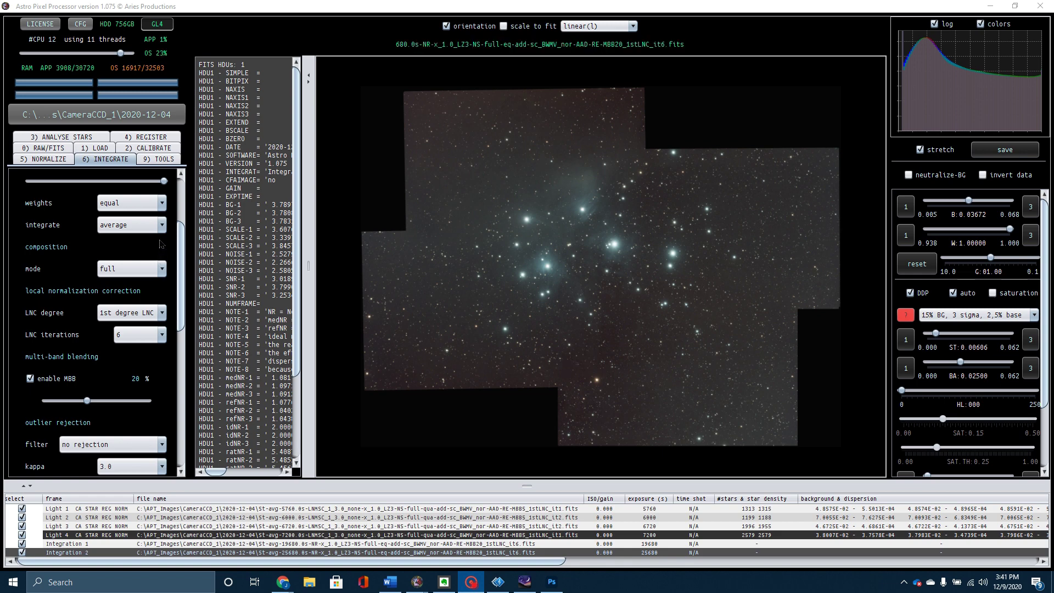
{"action": "left_click", "coordinate": [162, 160]}
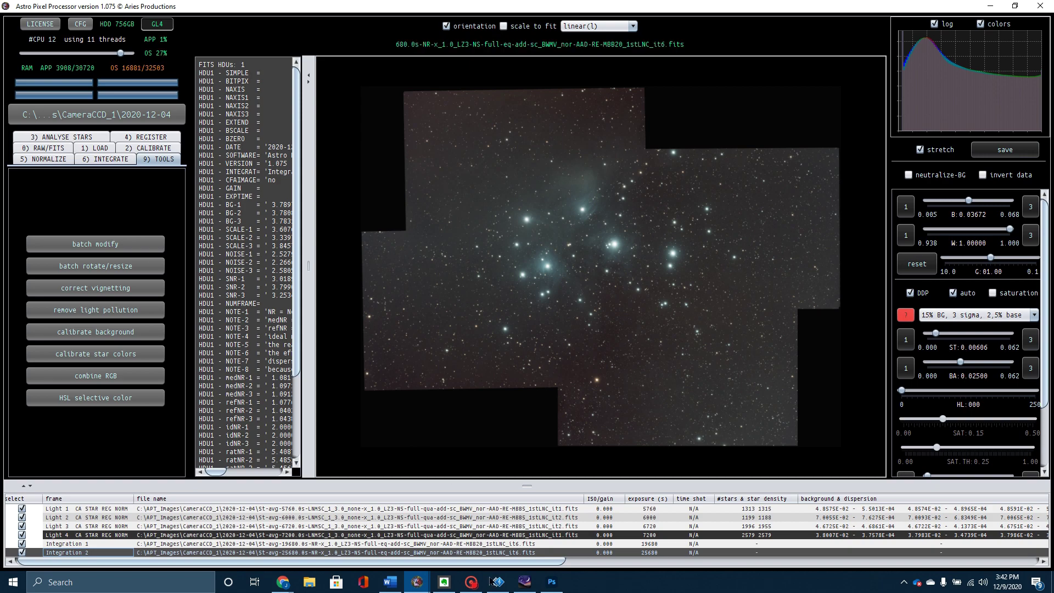
{"action": "left_click", "coordinate": [552, 581]}
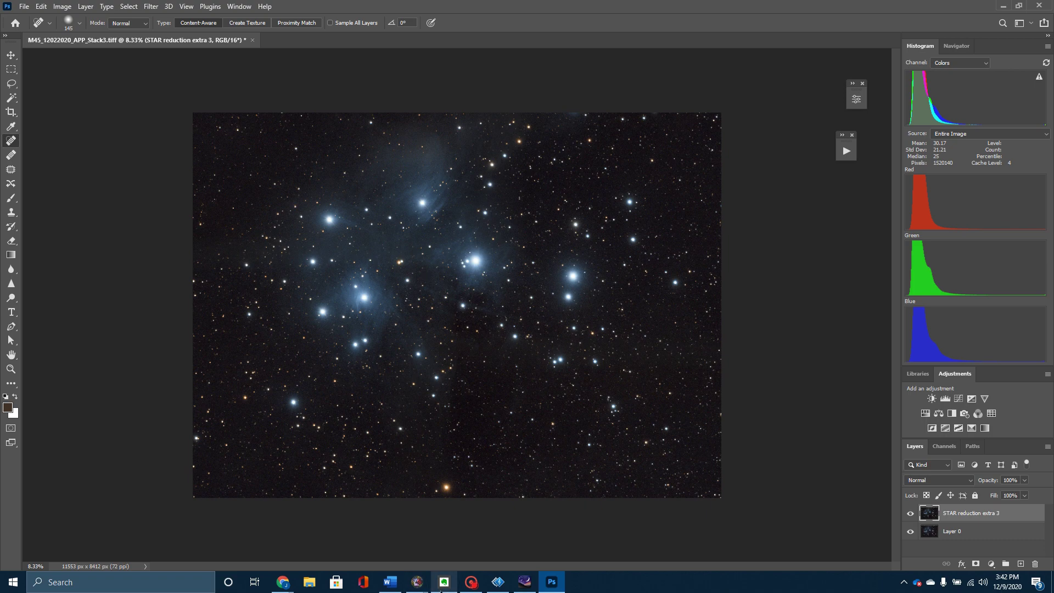
{"action": "mouse_move", "coordinate": [426, 590]}
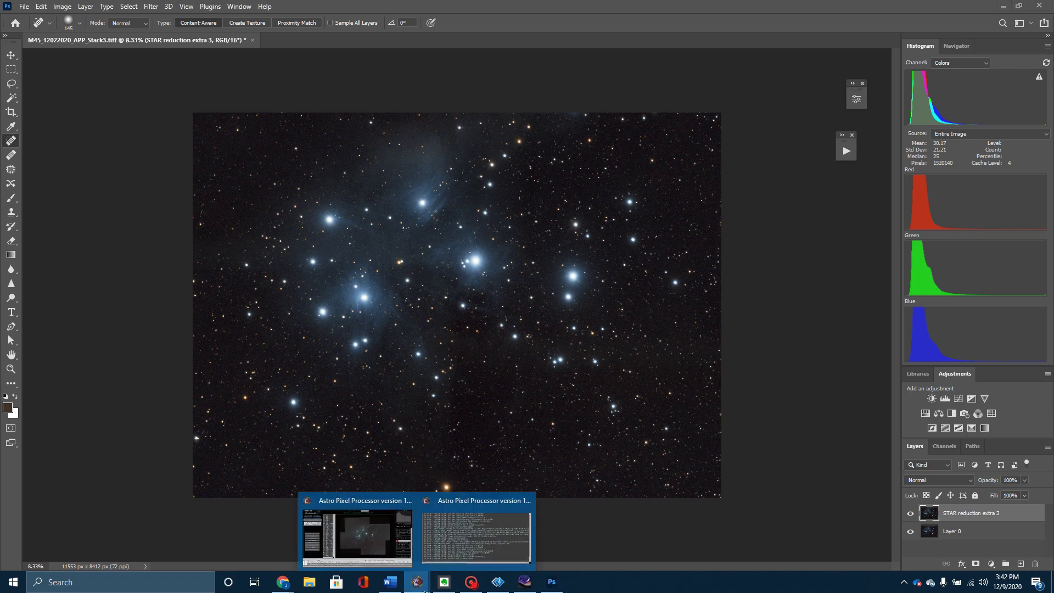
{"action": "left_click", "coordinate": [377, 525]}
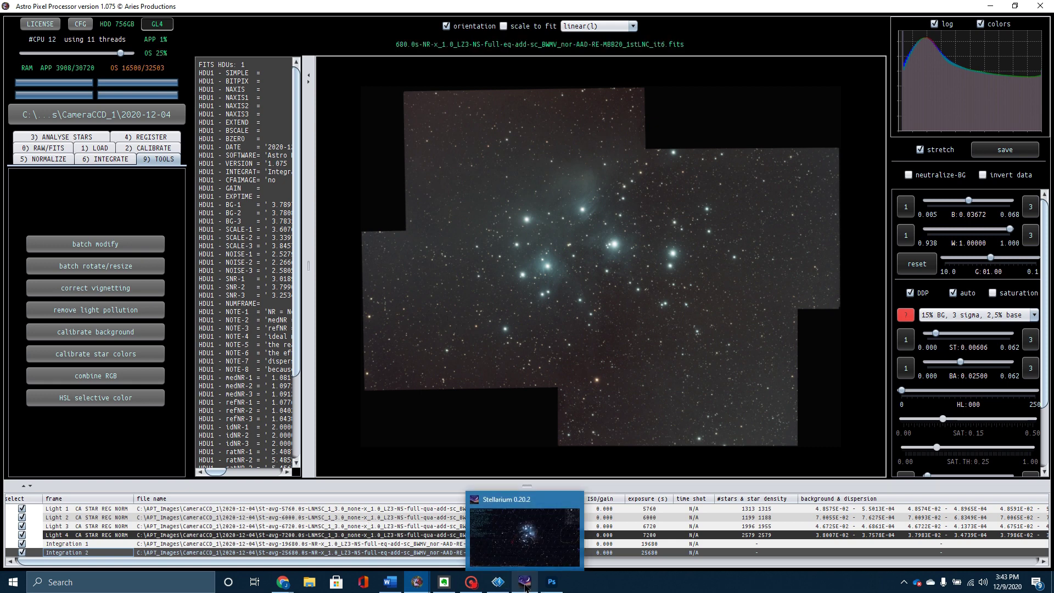
{"action": "left_click", "coordinate": [554, 583]}
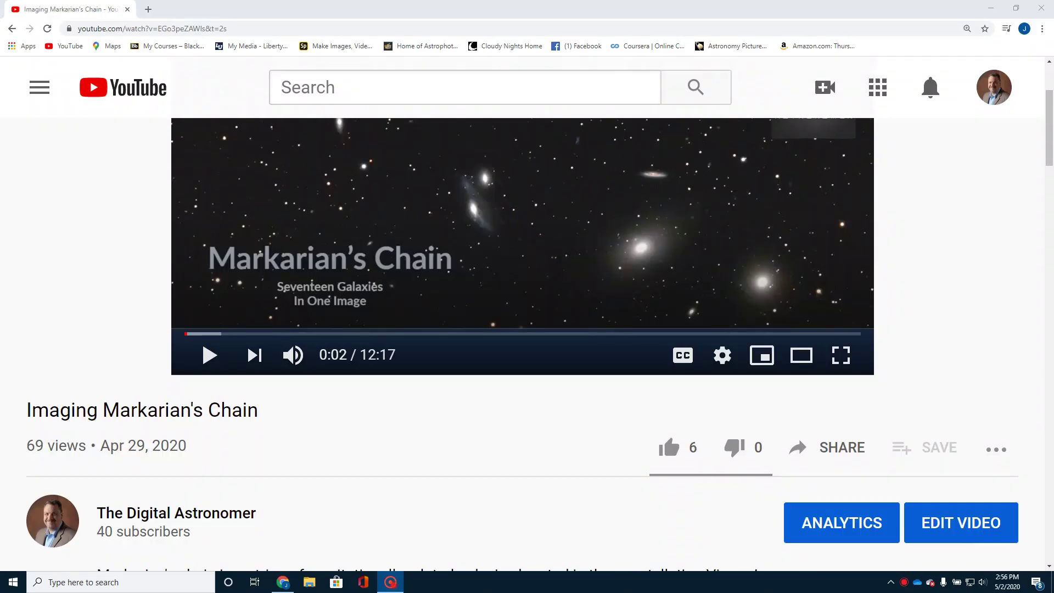
- Scroll up and down the 'Imaging Markarian's Chain' video page
{"action": "scroll", "coordinate": [103, 226], "scroll_direction": "up", "scroll_amount": 2}
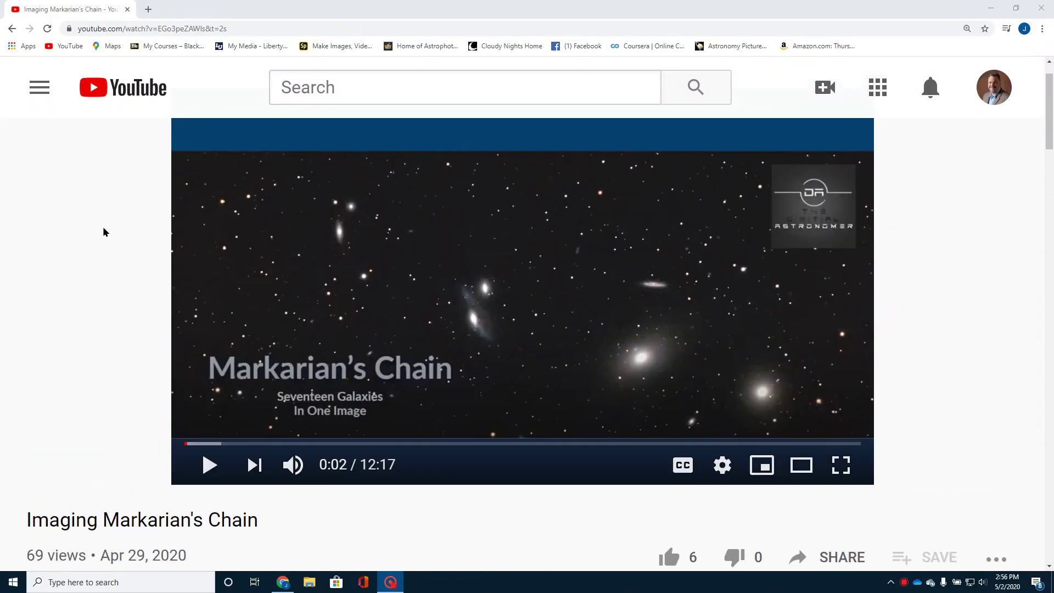
{"action": "scroll", "coordinate": [103, 227], "scroll_direction": "up", "scroll_amount": 1}
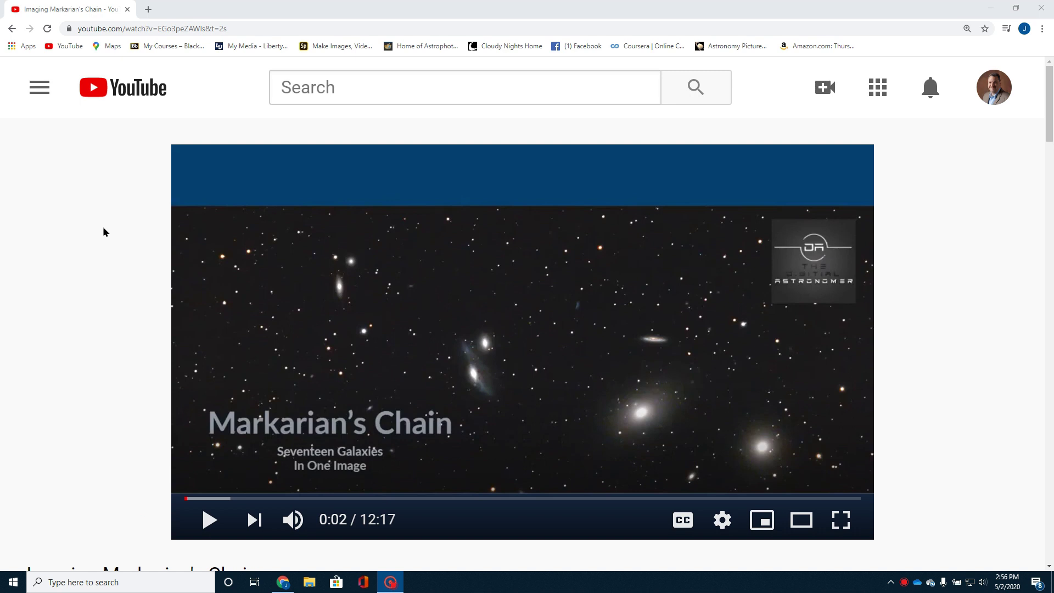
{"action": "scroll", "coordinate": [104, 226], "scroll_direction": "down", "scroll_amount": 3}
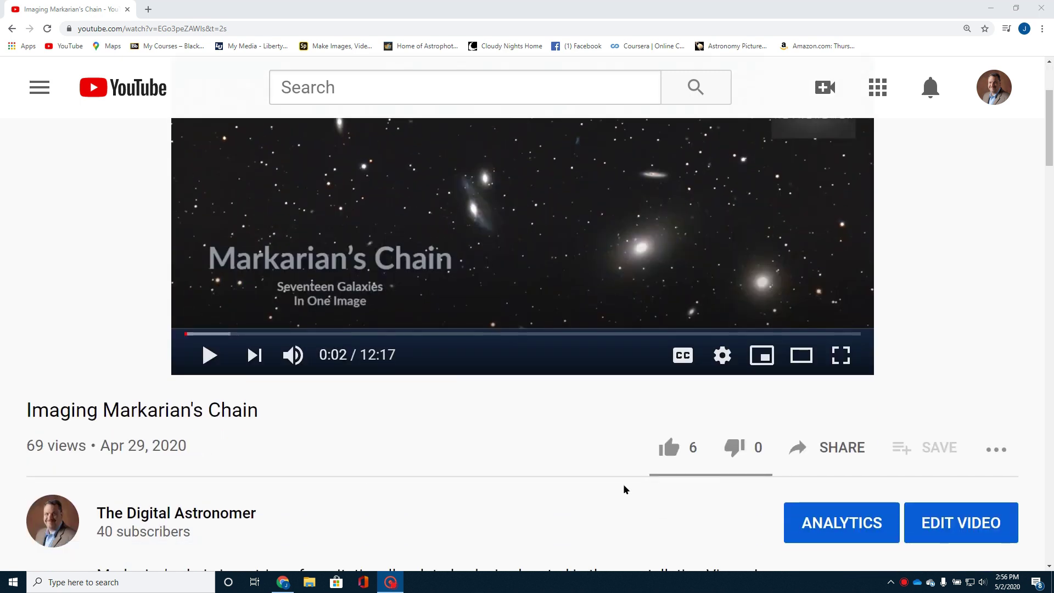